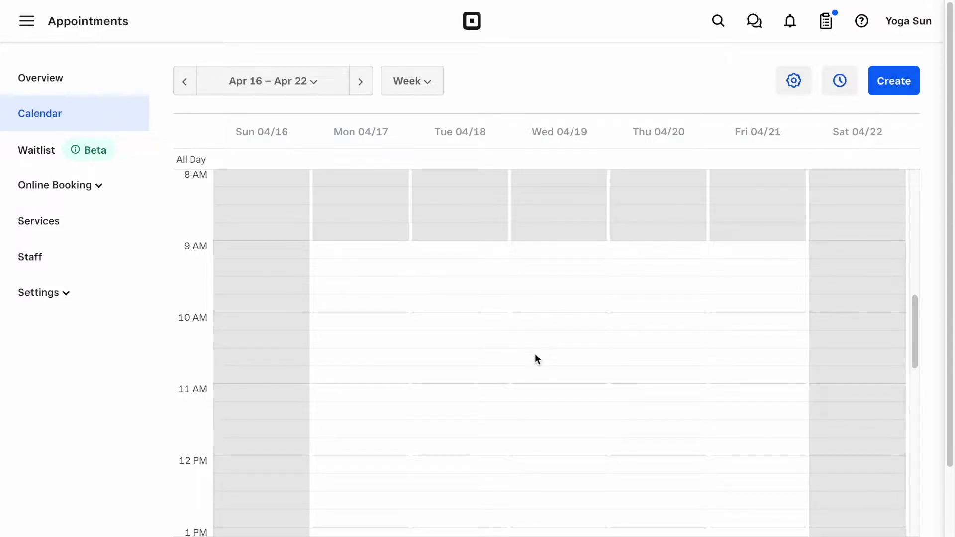
Mark out a 5:00 pm slot on Wed 04/19 and change the event type to Class.
scroll(536, 355, "down", 10)
left_click_drag(552, 353, 551, 400)
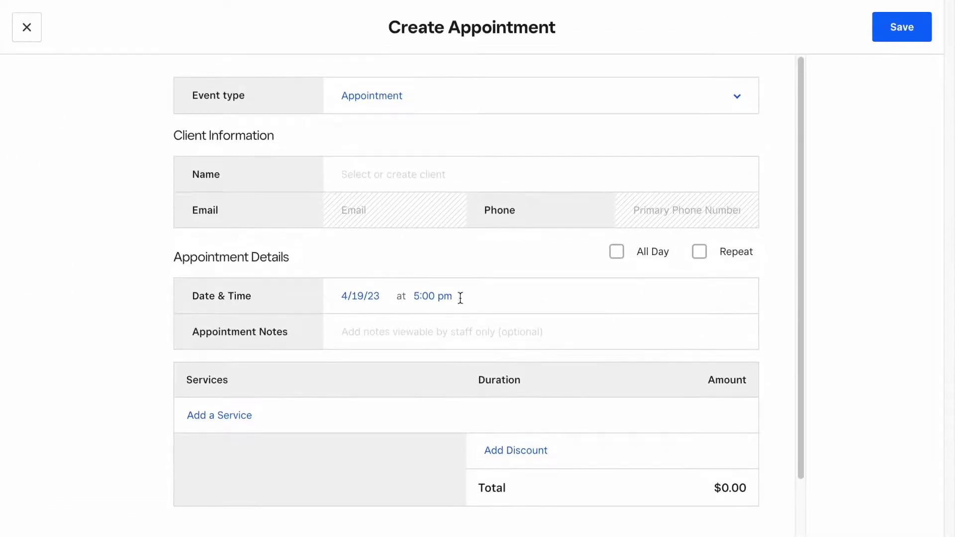
left_click(380, 96)
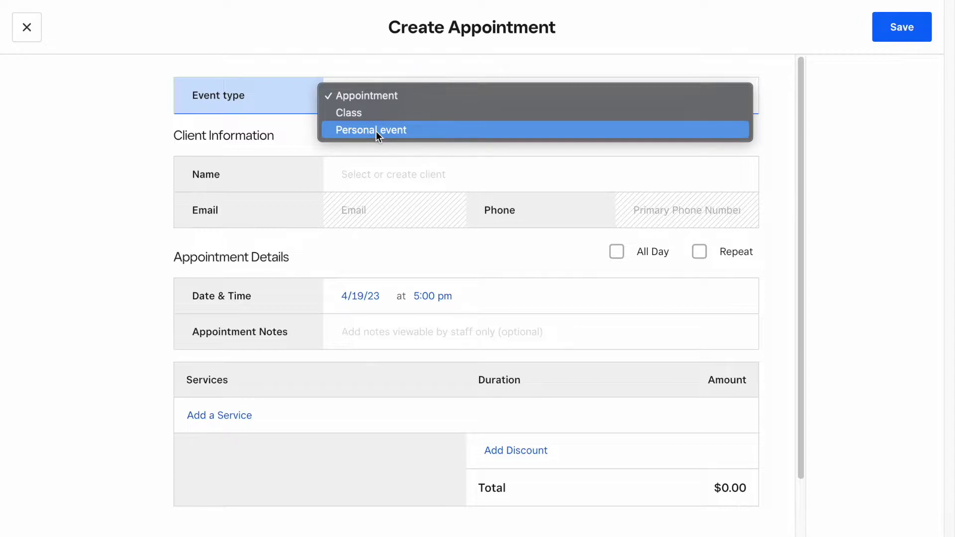
left_click(368, 116)
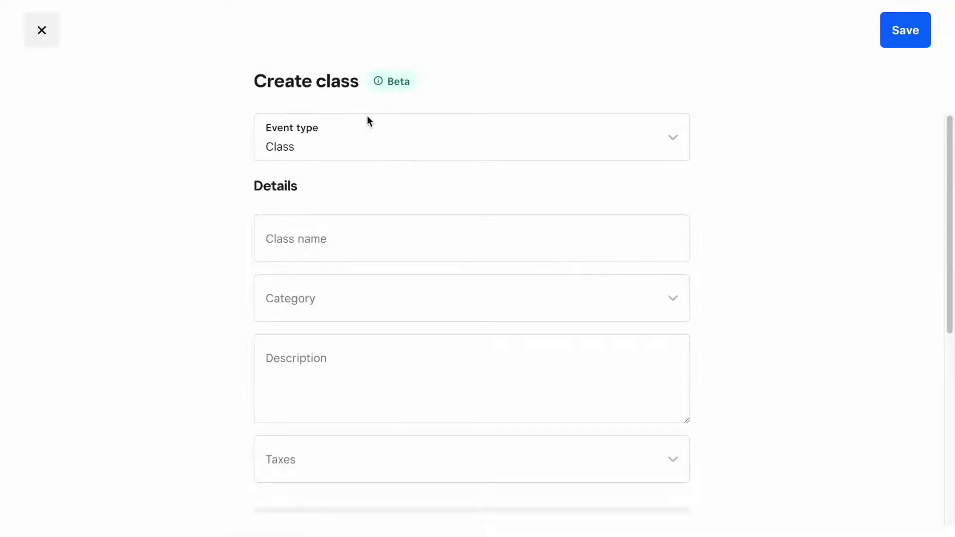
Name the class 'Beginner Yoga' and put it in the Yoga category.
scroll(801, 222, "down", 3)
scroll(794, 230, "up", 1)
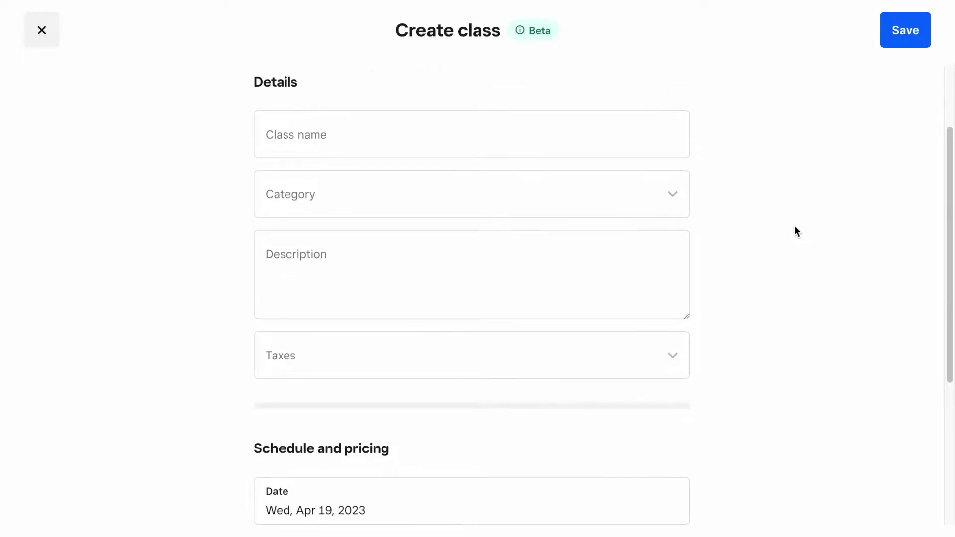
left_click(395, 140)
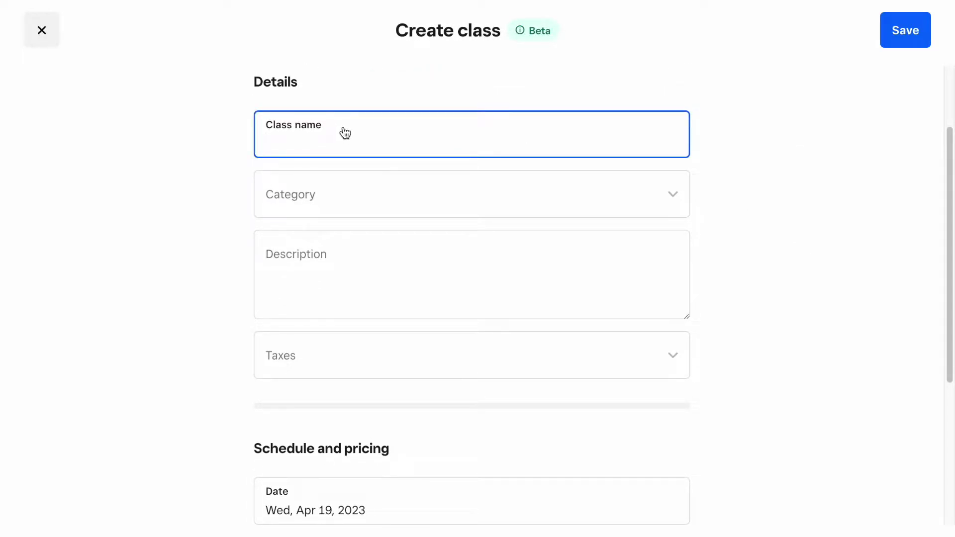
type("Beginner Yoga")
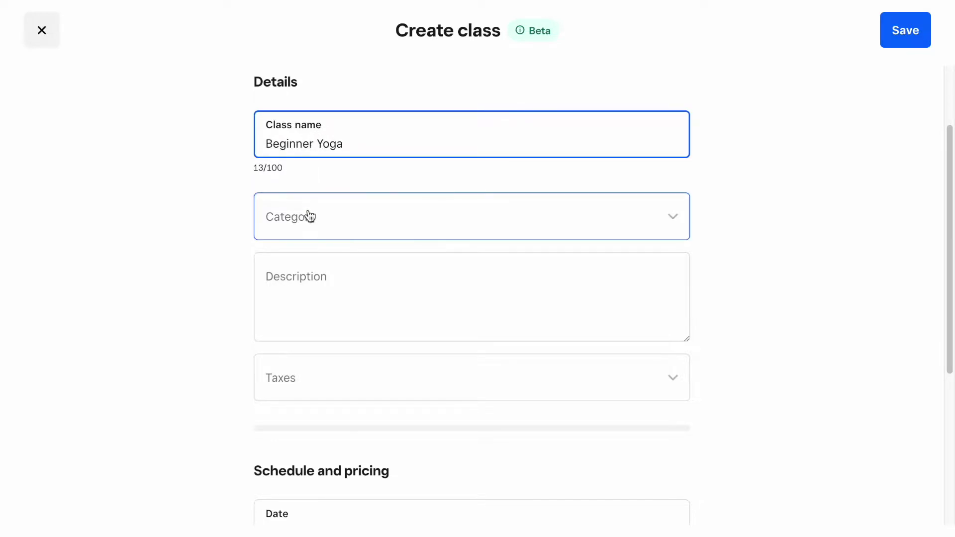
left_click(309, 215)
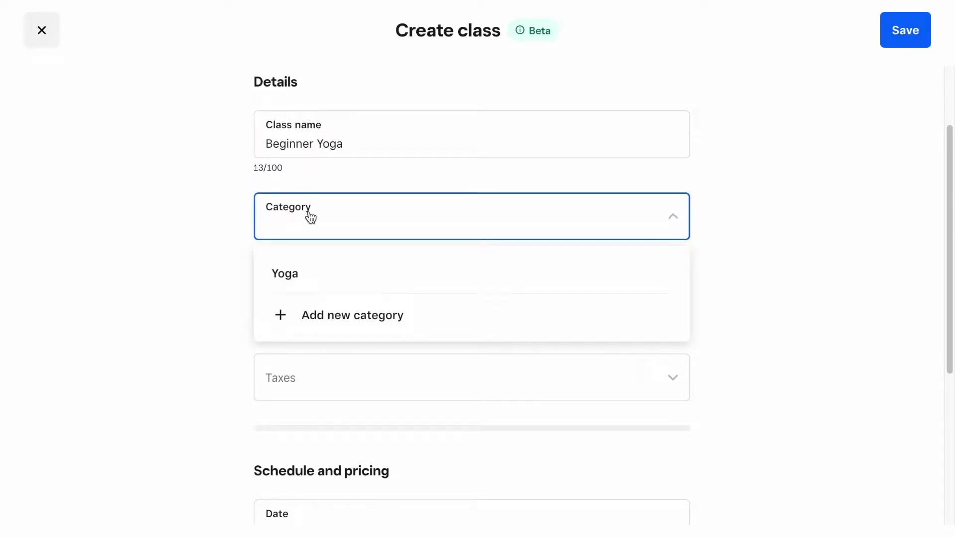
left_click(307, 271)
Give it the description 'Yoga for beginners' and bring up the repetition settings.
left_click(305, 266)
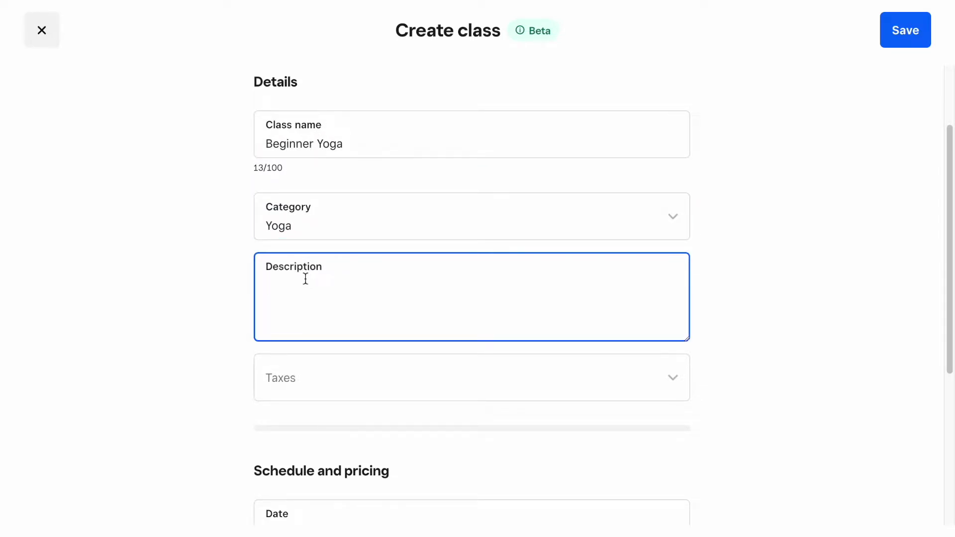
type("Yoga for beginners")
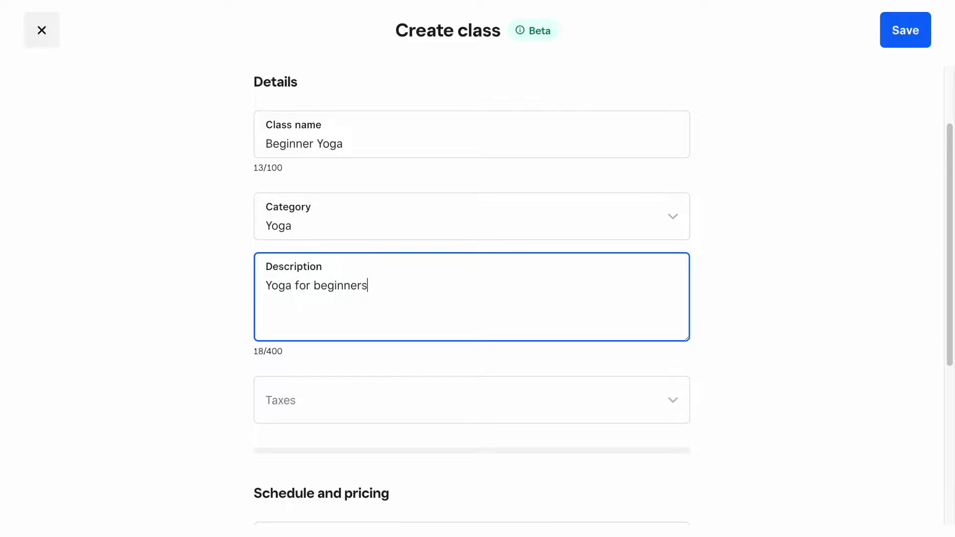
scroll(733, 302, "down", 3)
left_click(733, 302)
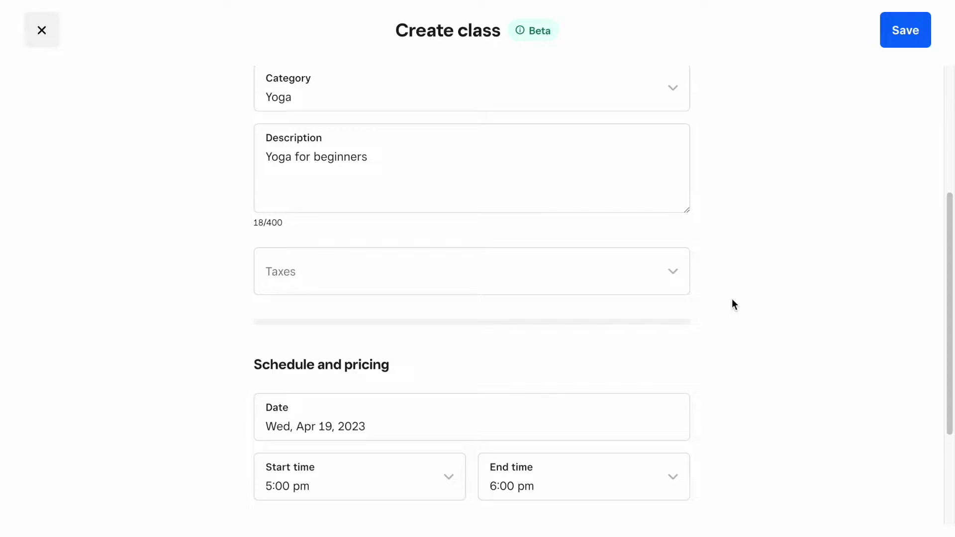
scroll(743, 294, "down", 4)
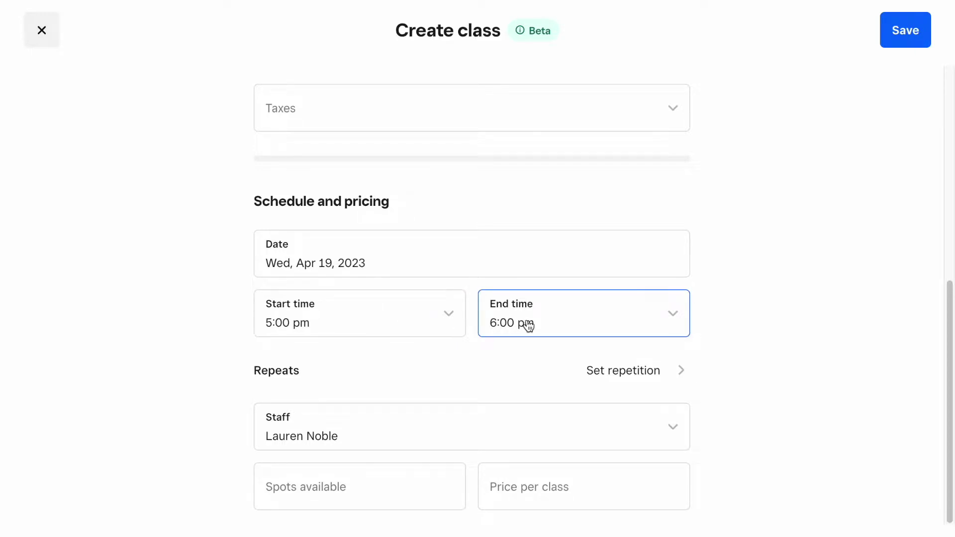
left_click(482, 373)
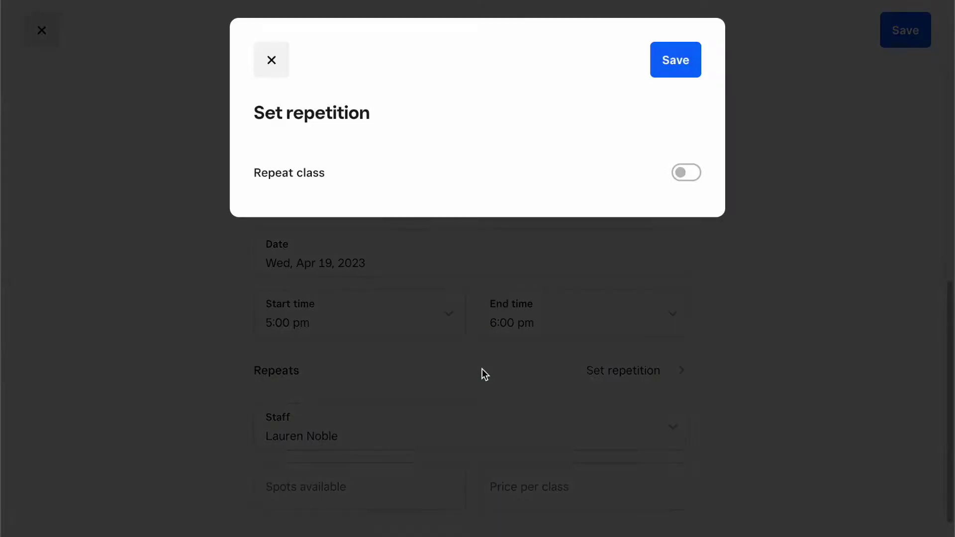
Turn on weekly repetition ending on a set date, Jul 19, 2023.
left_click(568, 176)
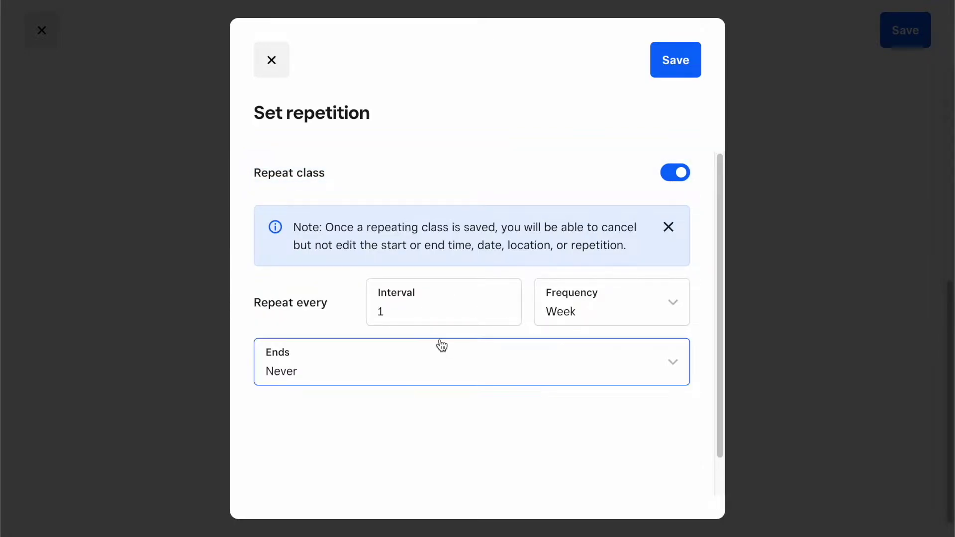
left_click(390, 366)
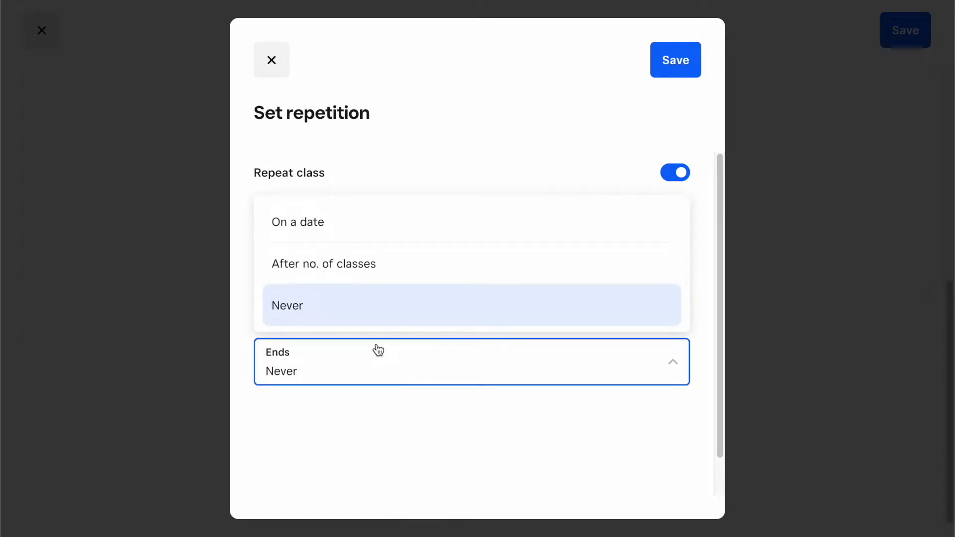
left_click(331, 222)
left_click(523, 370)
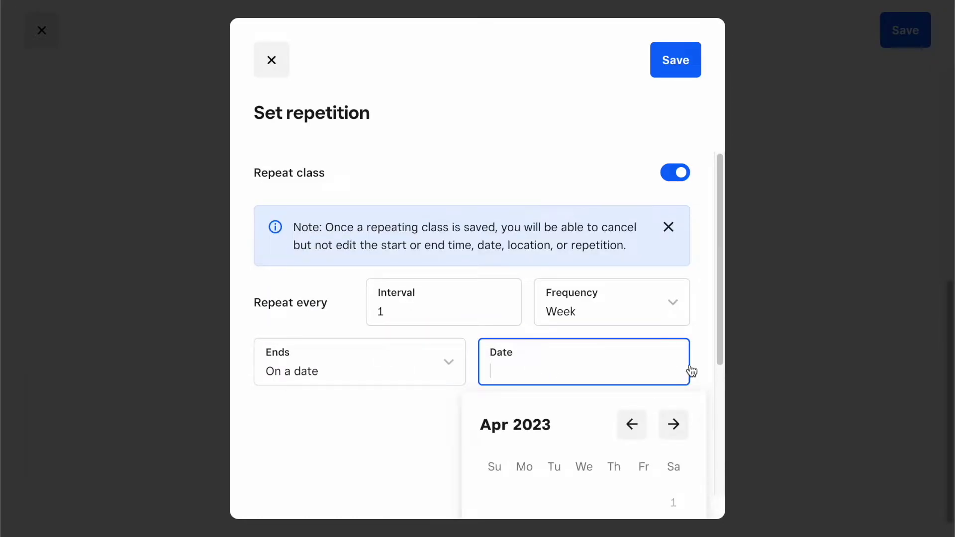
scroll(695, 375, "down", 3)
left_click(675, 242)
left_click(675, 243)
left_click(675, 242)
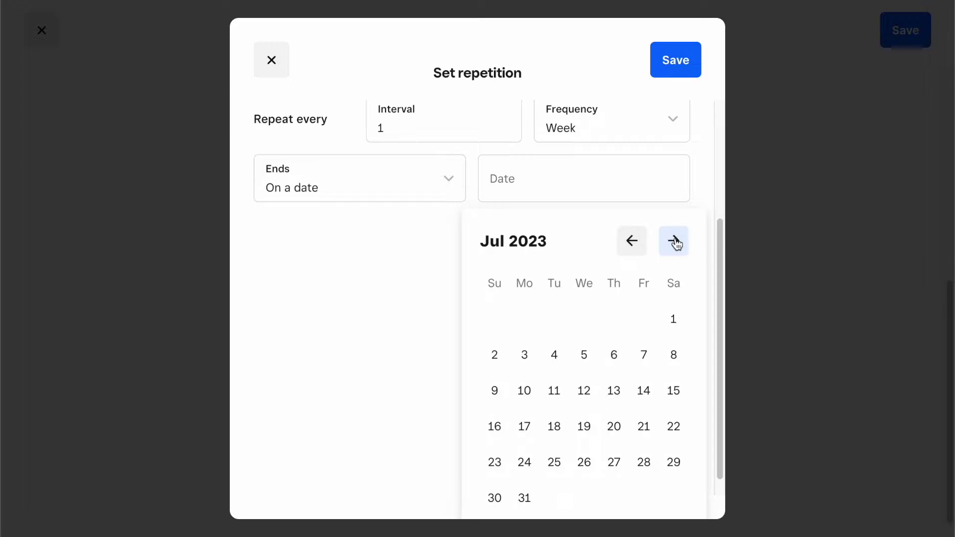
left_click(577, 432)
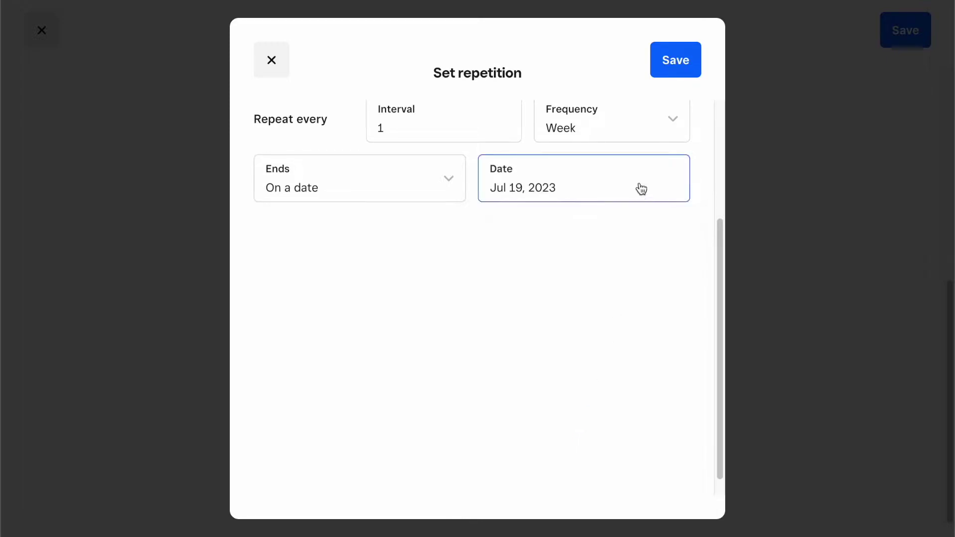
scroll(646, 238, "up", 3)
Confirm the repetition settings and enter 10 spots available at $20.00 per class.
left_click(669, 74)
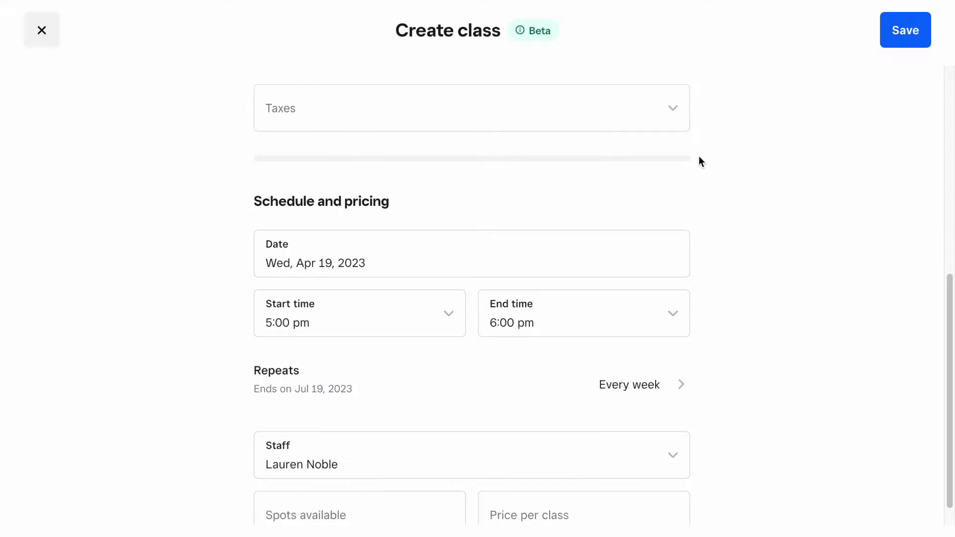
scroll(726, 294, "down", 1)
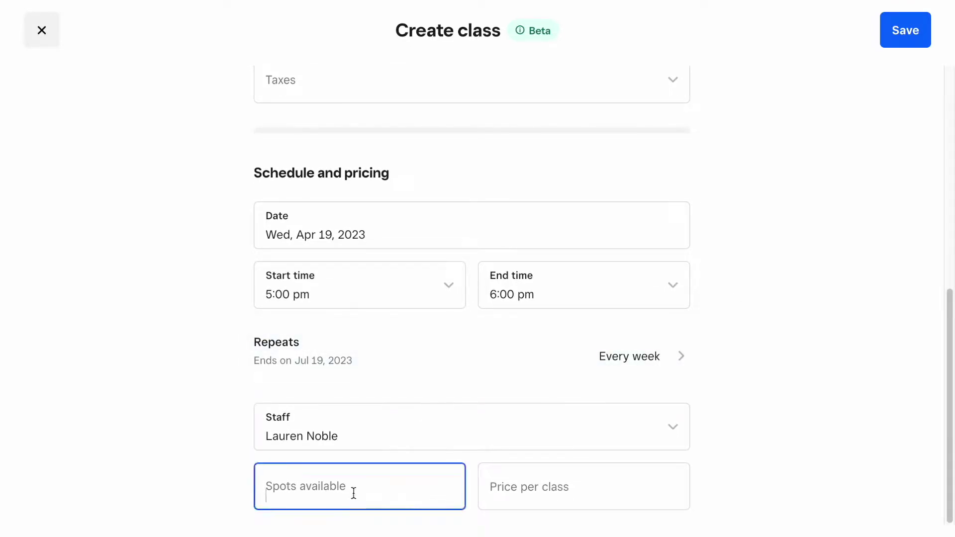
left_click(354, 493)
type("10")
key("Tab")
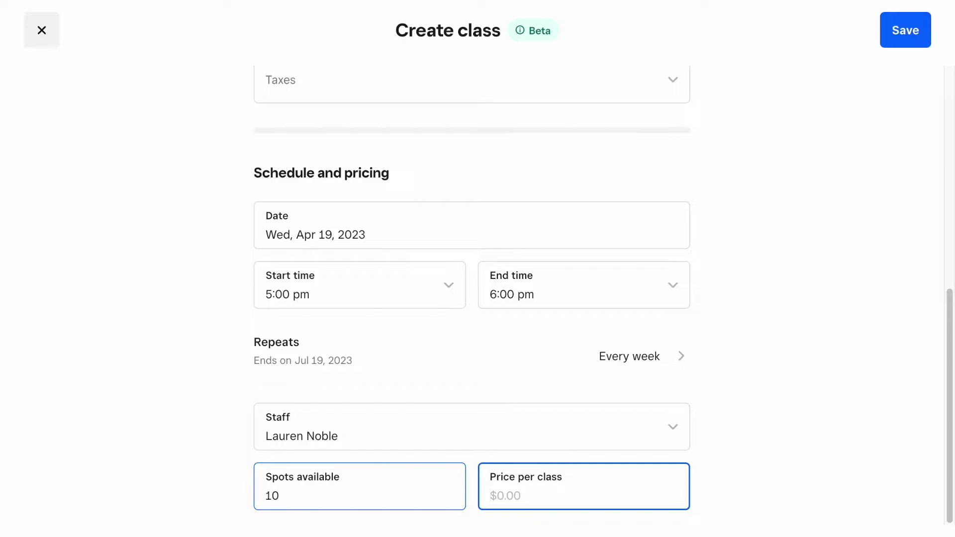
type("20")
left_click(767, 447)
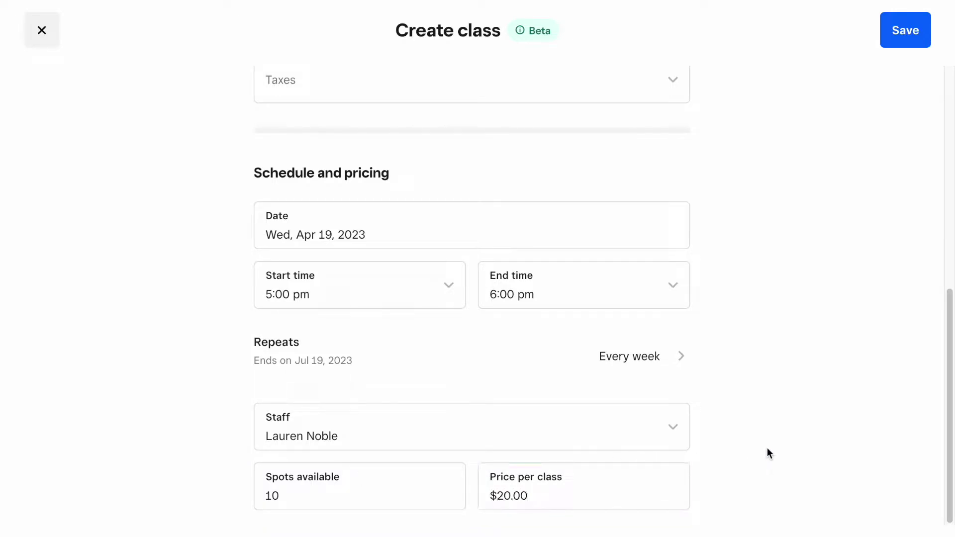
Save the class and open the Beginner Yoga details on the calendar.
scroll(767, 448, "up", 10)
left_click(905, 30)
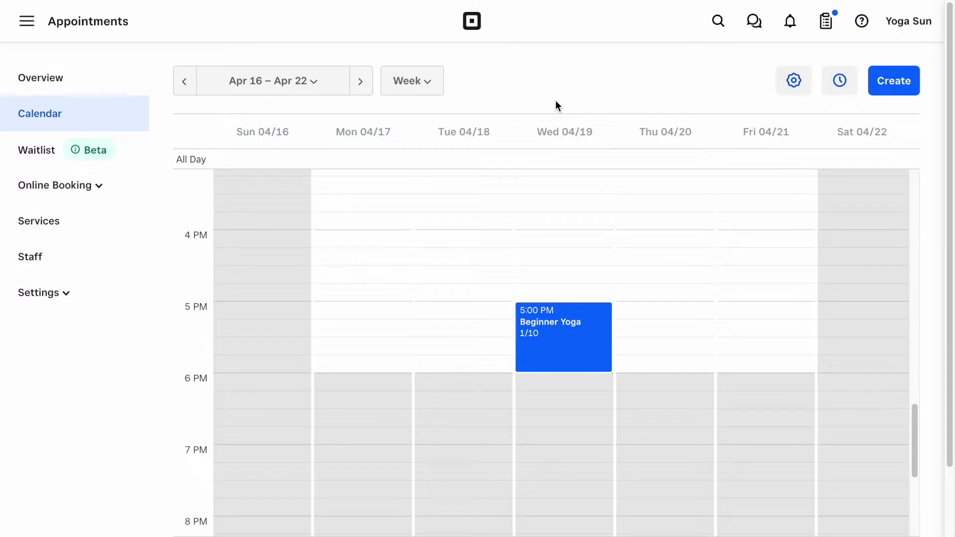
left_click(570, 354)
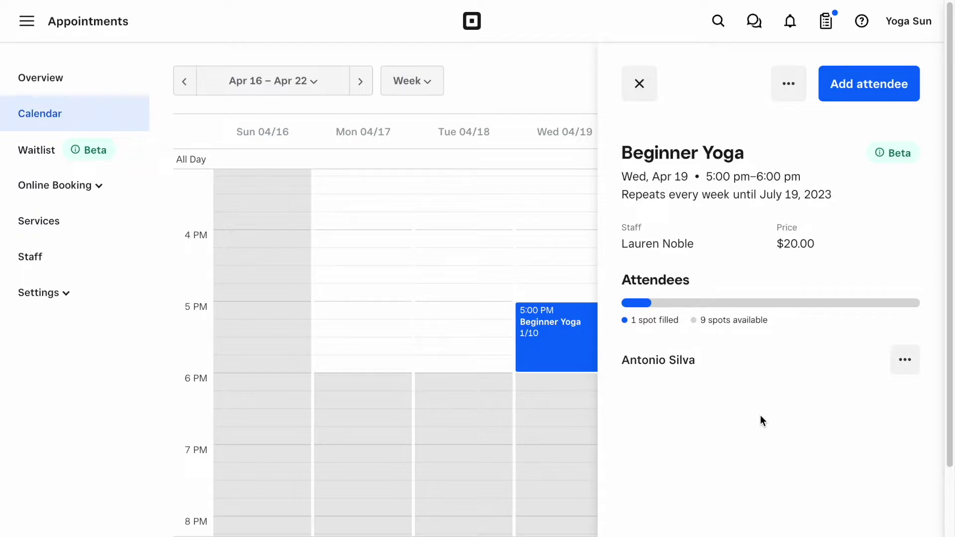
Append '. Please bring a towel!' to the Beginner Yoga description and save.
left_click(789, 100)
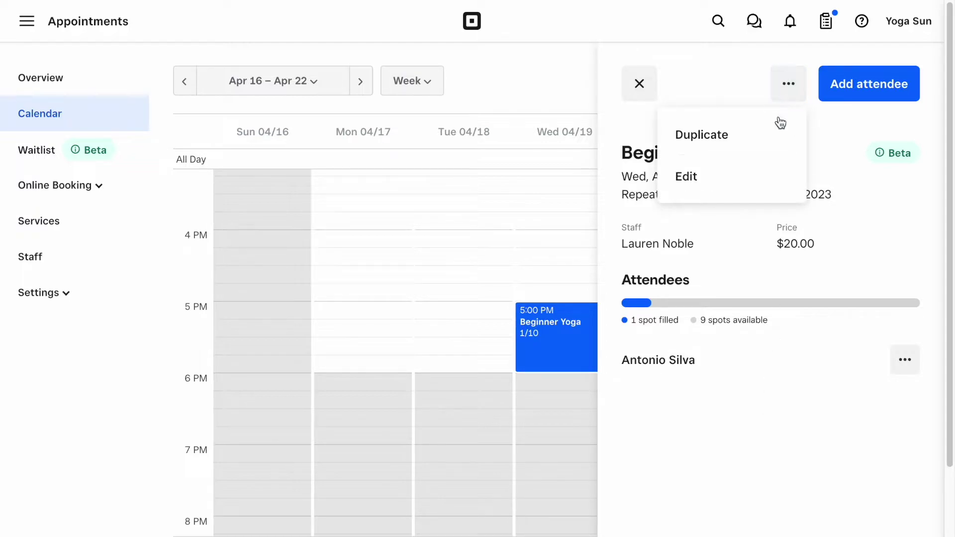
left_click(749, 180)
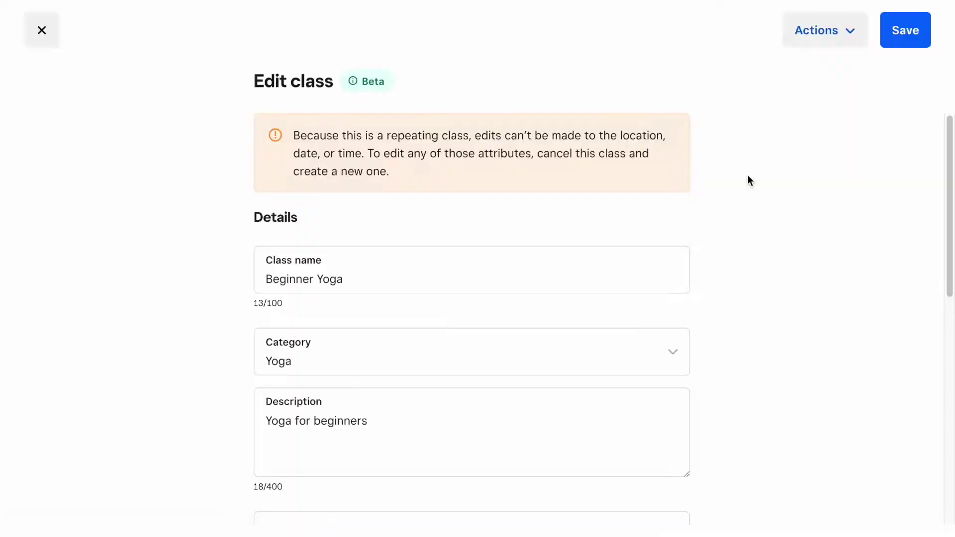
scroll(691, 218, "down", 1)
left_click(492, 369)
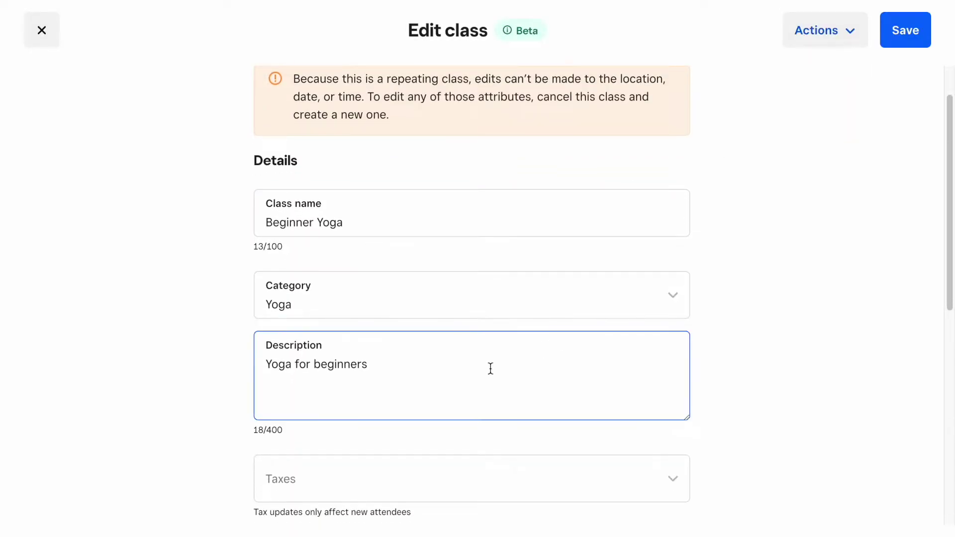
type(". Please ")
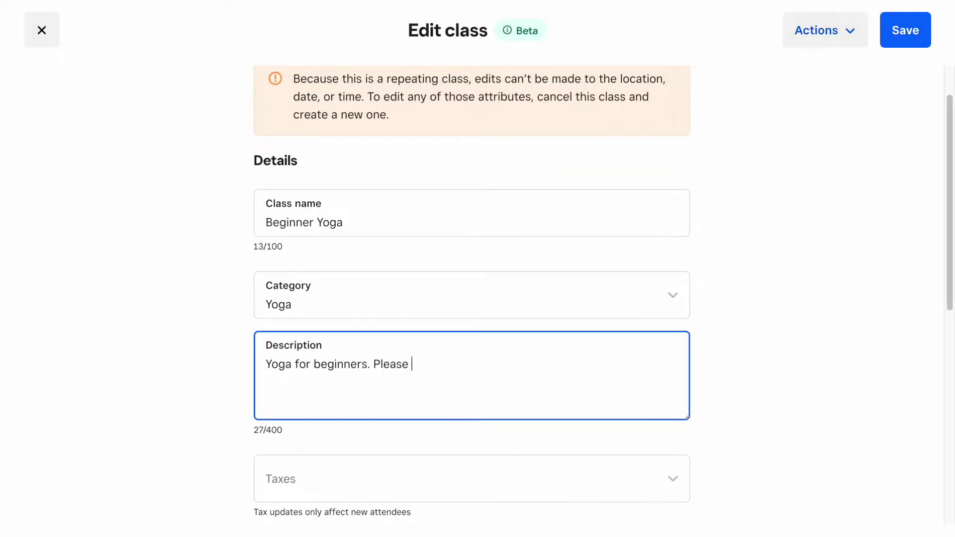
type("bring a towel")
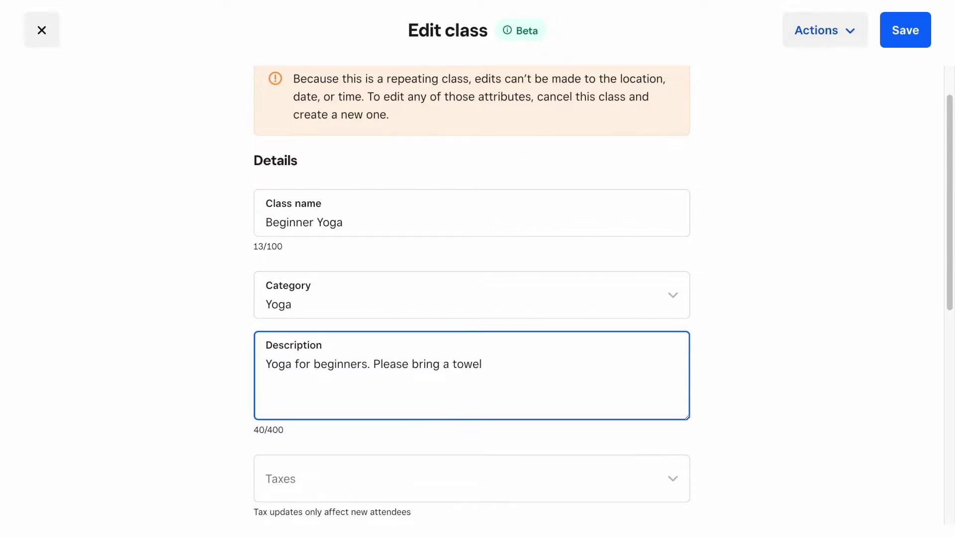
type("!")
left_click(801, 334)
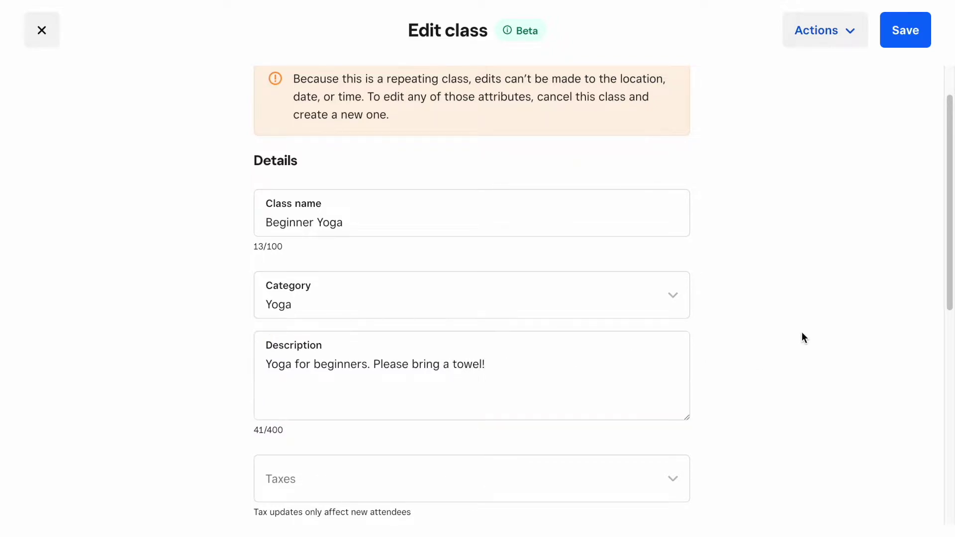
left_click(905, 28)
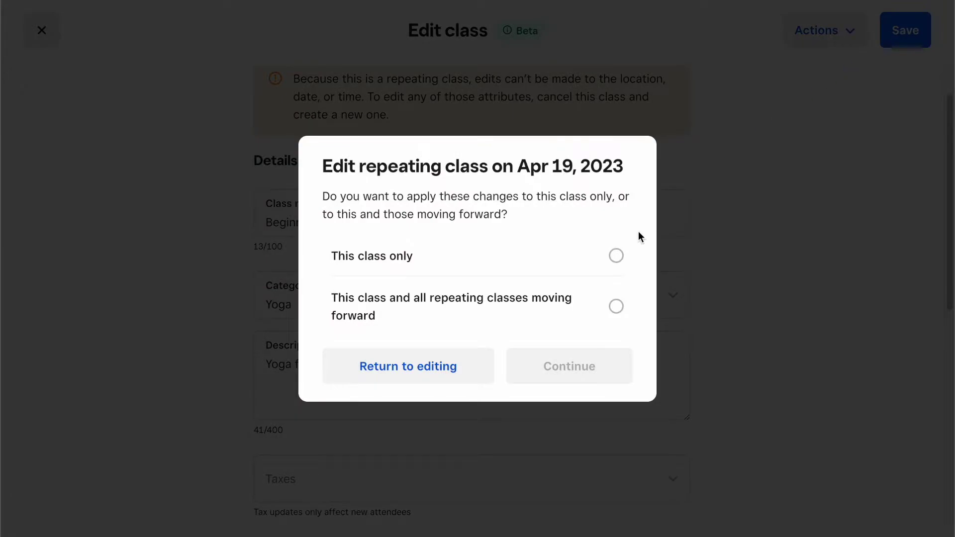
Apply the description change to this and all future classes, then reopen the class editor.
left_click(613, 253)
left_click(615, 305)
left_click(577, 372)
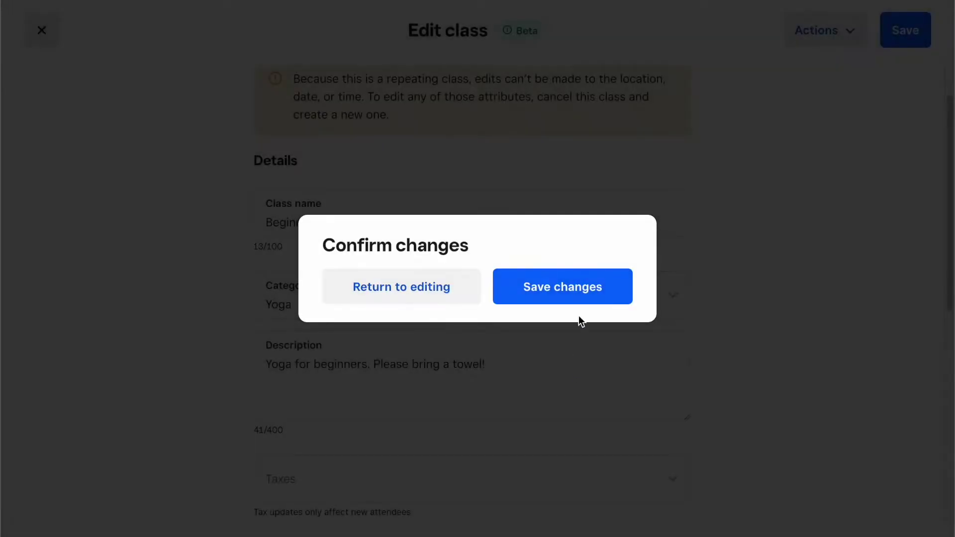
left_click(585, 288)
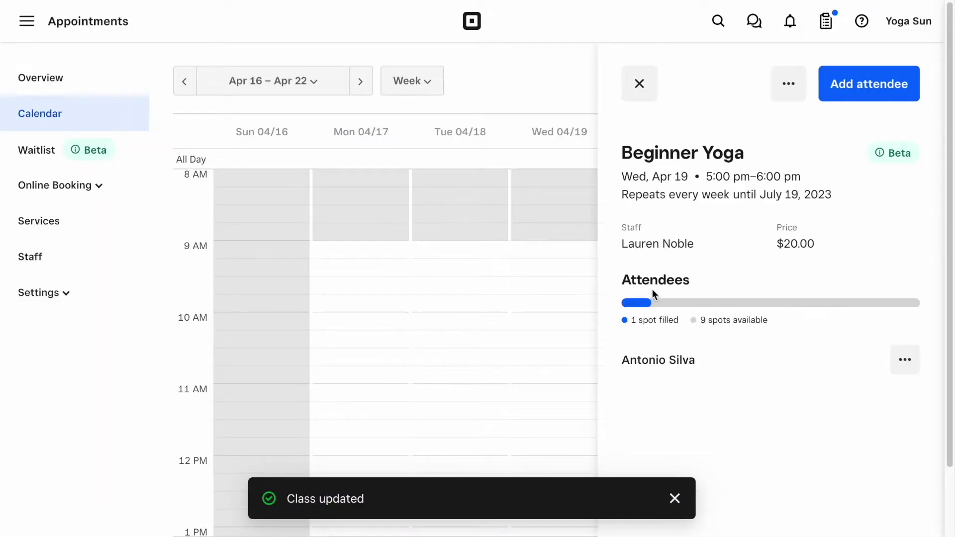
left_click(788, 94)
left_click(714, 176)
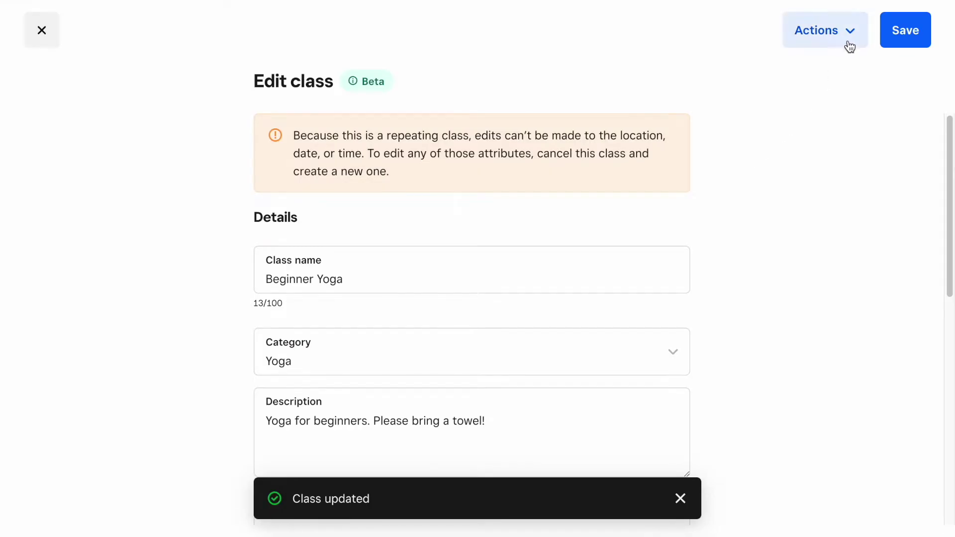
Cancel only the Apr 19 occurrence of Beginner Yoga and confirm the cancellation.
left_click(849, 44)
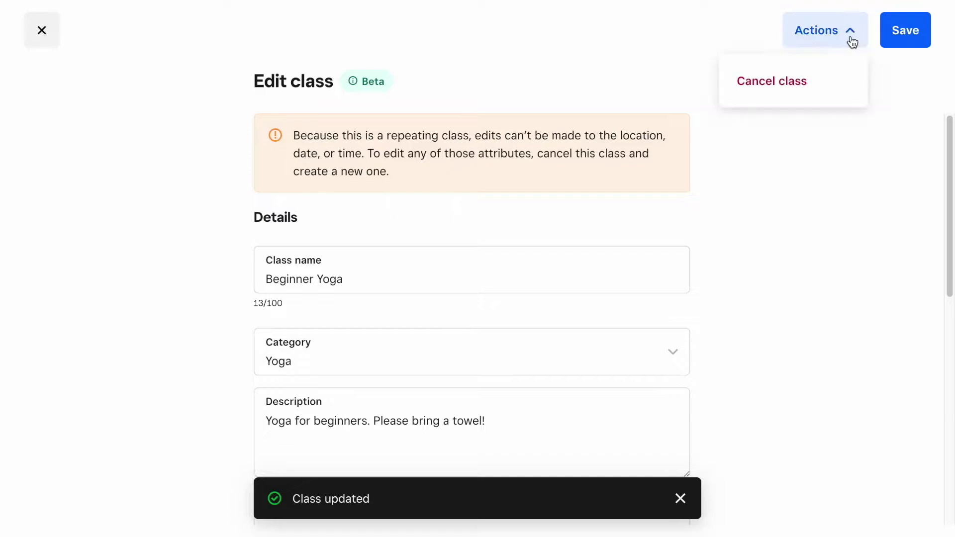
left_click(832, 84)
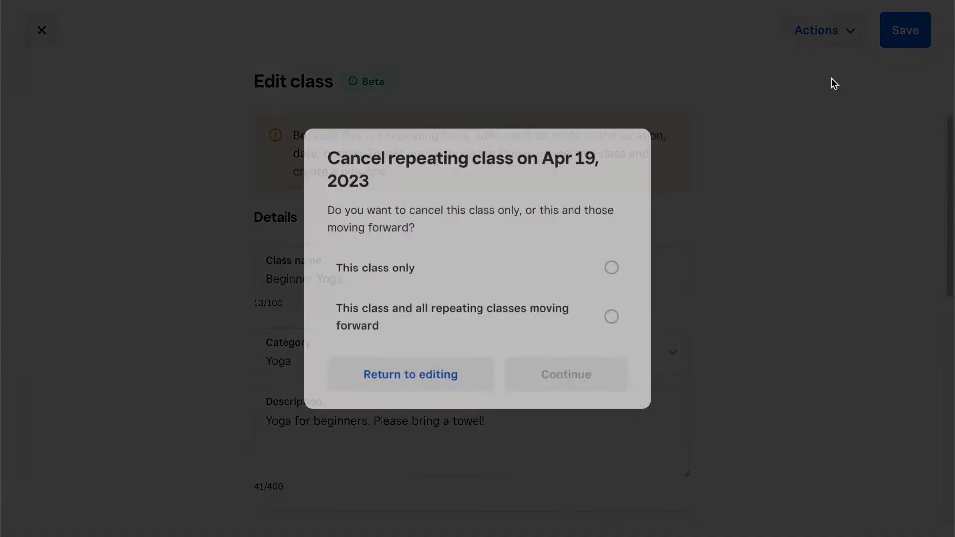
left_click(615, 268)
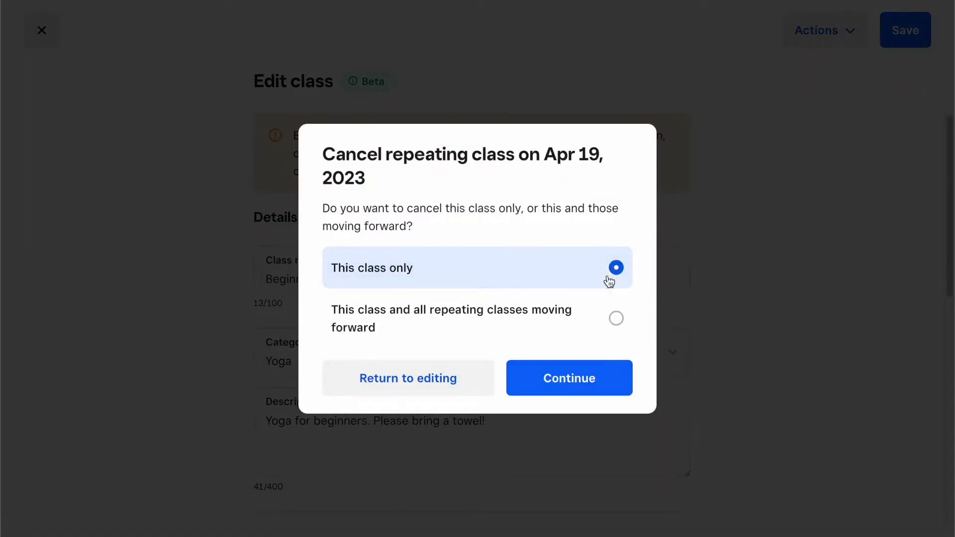
left_click(572, 377)
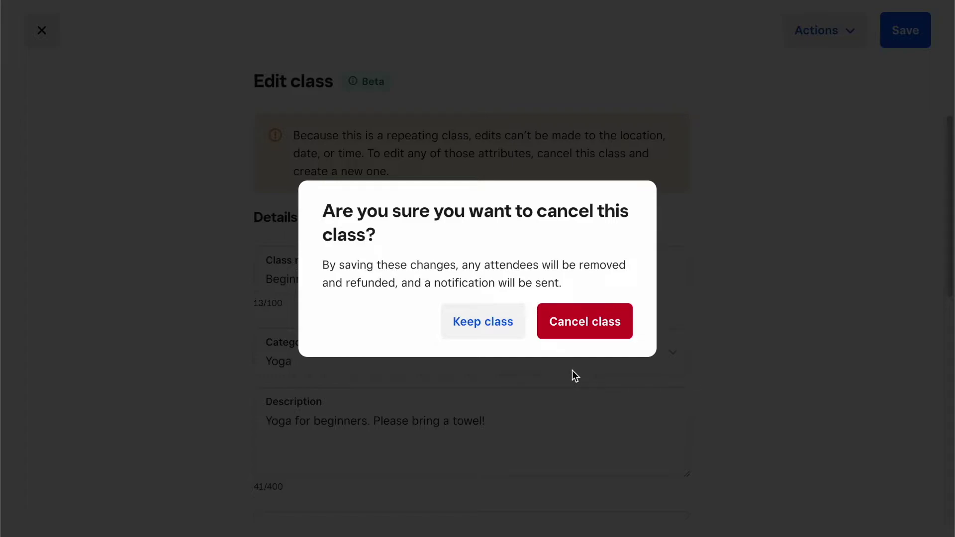
left_click(579, 330)
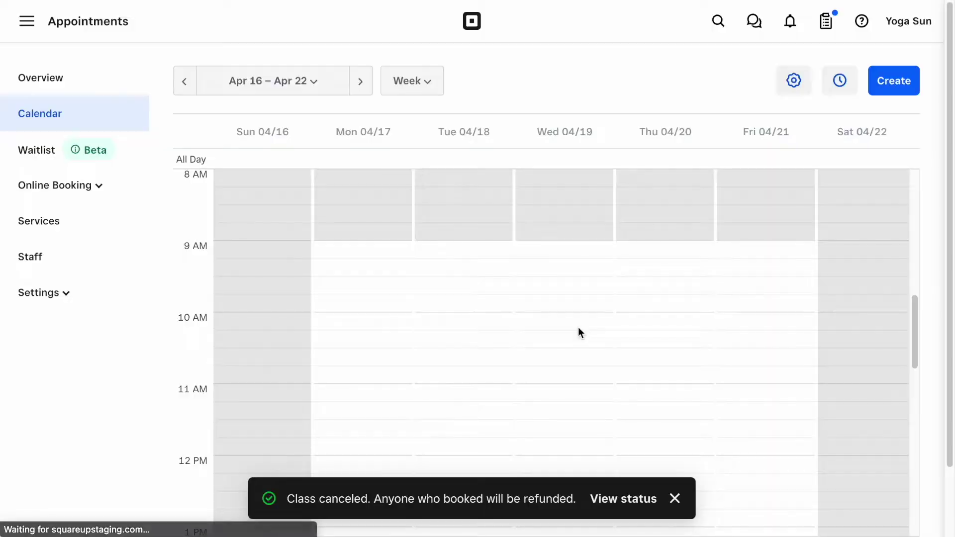
Open the Wed 04/19 5 PM Beginner Yoga class and start adding an attendee.
scroll(617, 311, "down", 4)
scroll(619, 306, "down", 5)
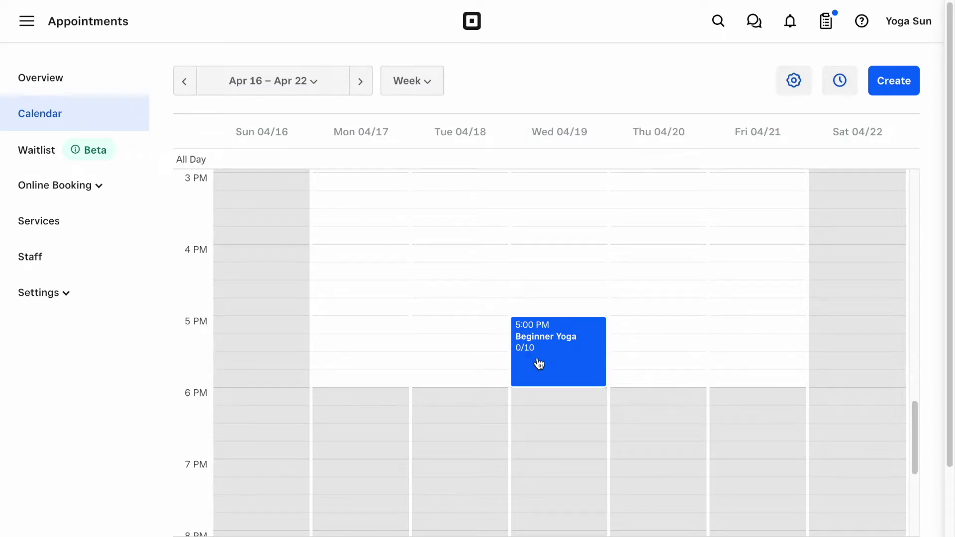
left_click(557, 366)
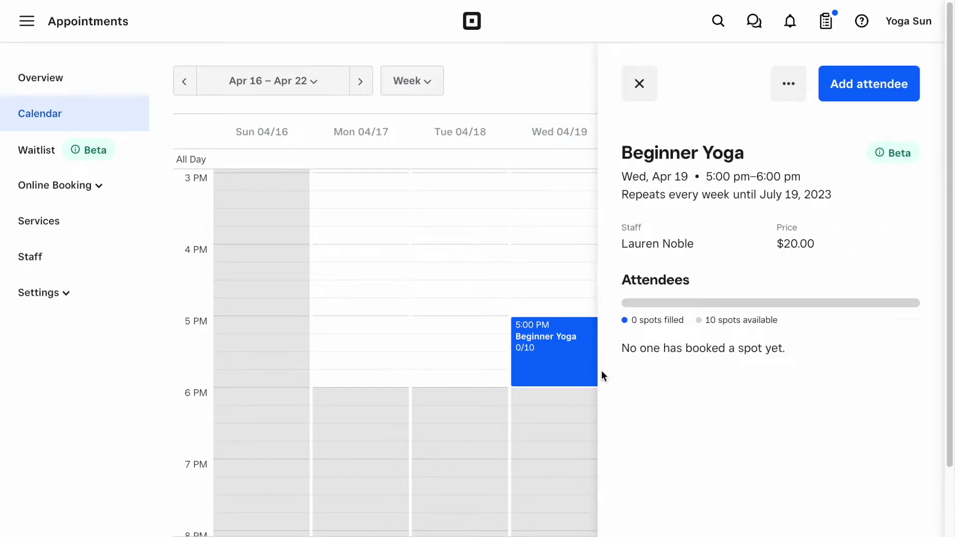
left_click(863, 90)
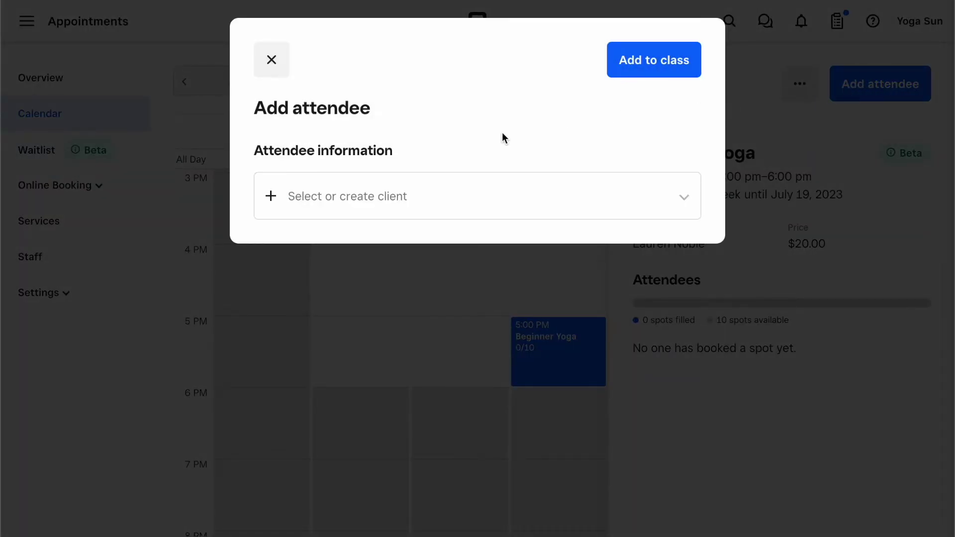
Book the existing client into the class, skipping payment for now.
left_click(385, 200)
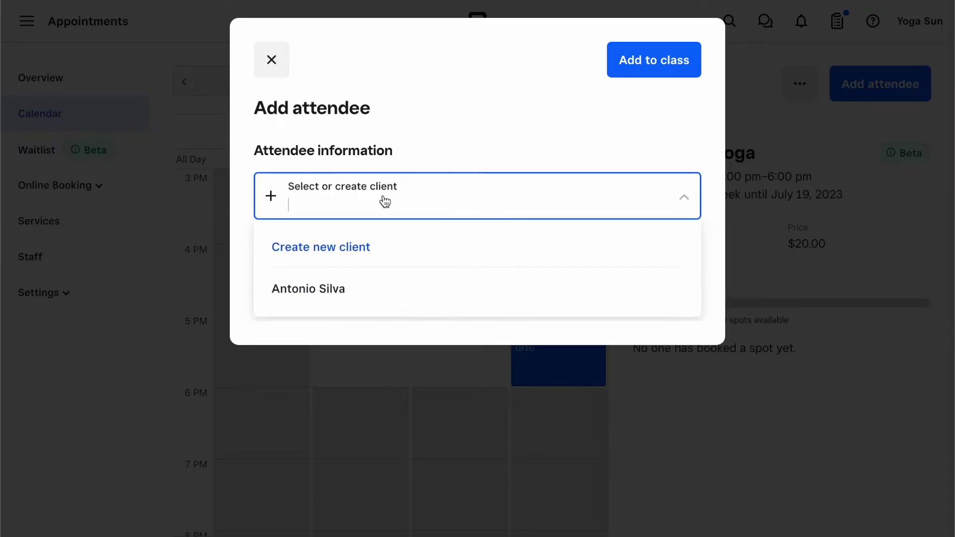
left_click(367, 300)
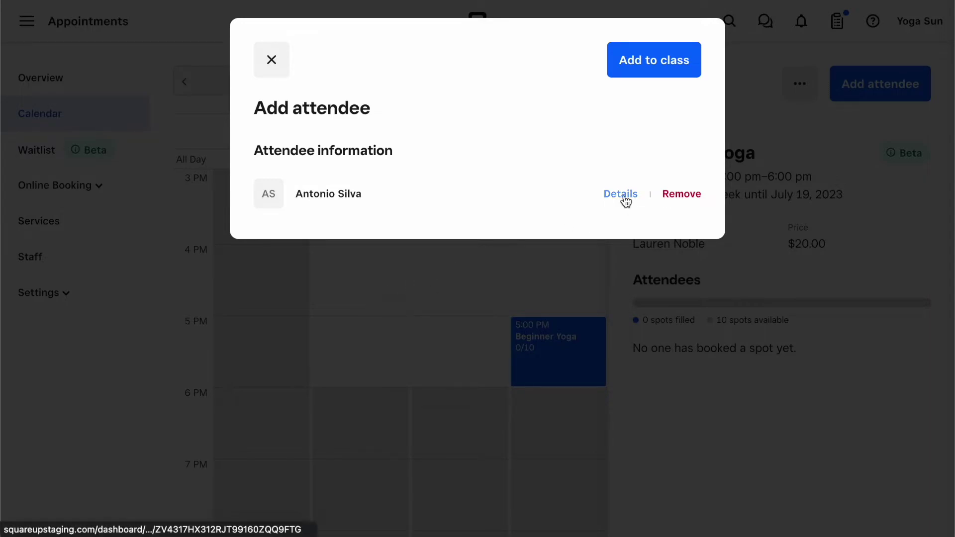
left_click(655, 68)
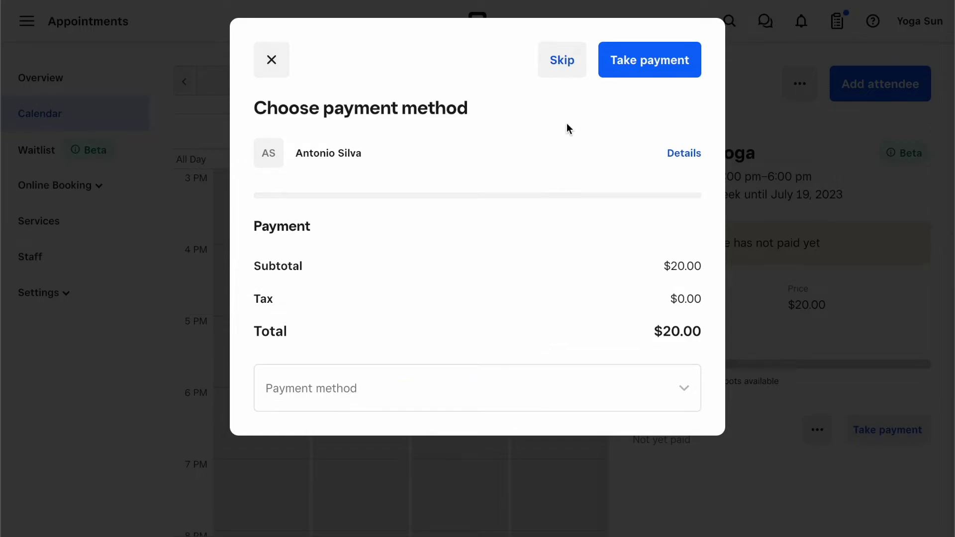
left_click(568, 64)
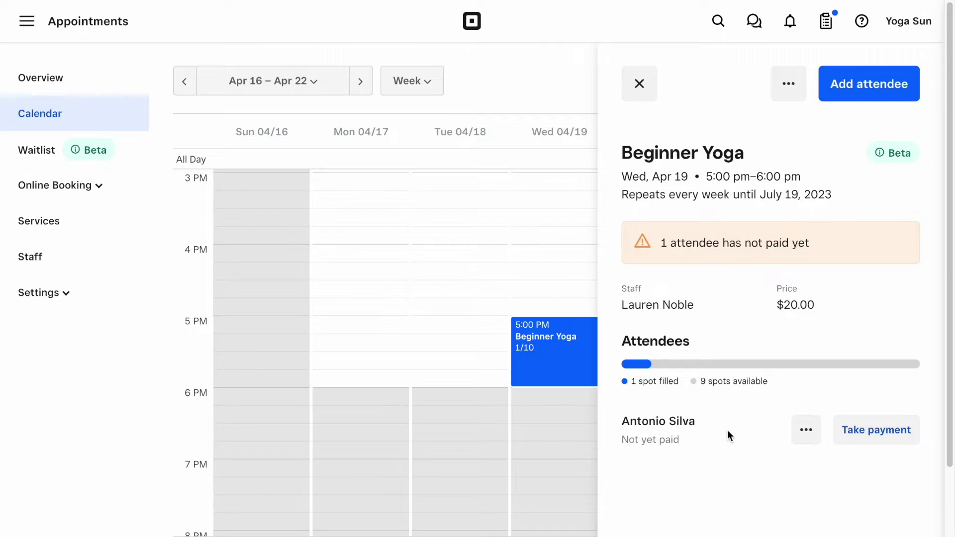
Begin collecting the attendee's $20.00 payment with manually entered card details.
left_click(879, 440)
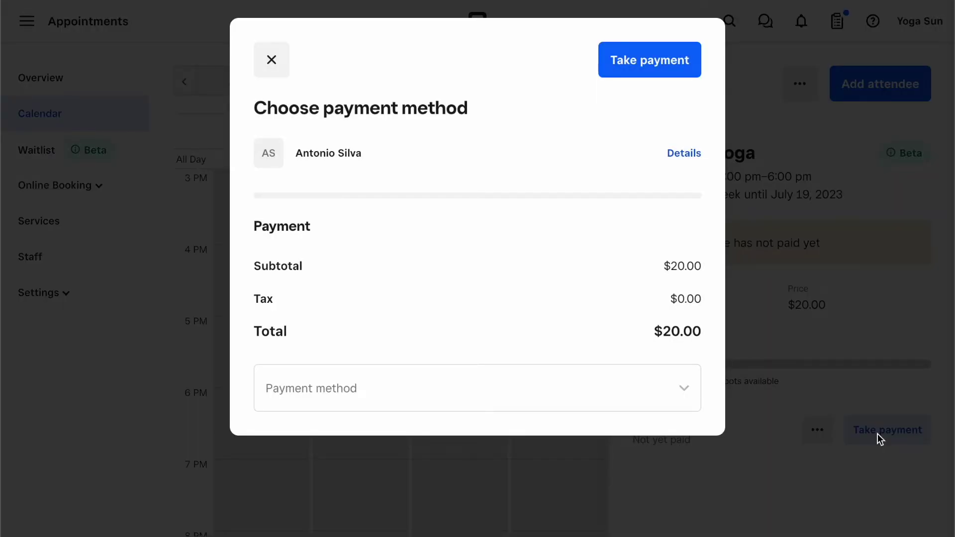
left_click(576, 401)
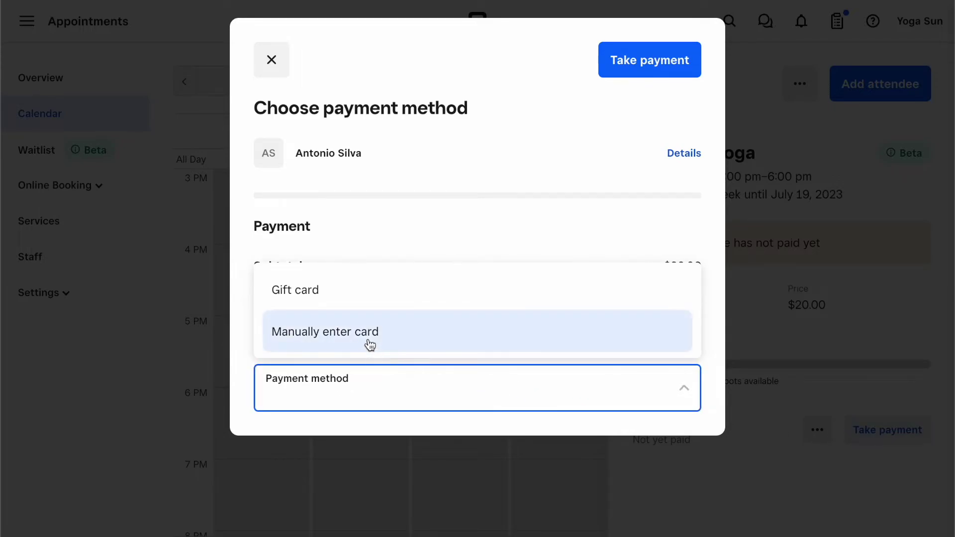
left_click(368, 342)
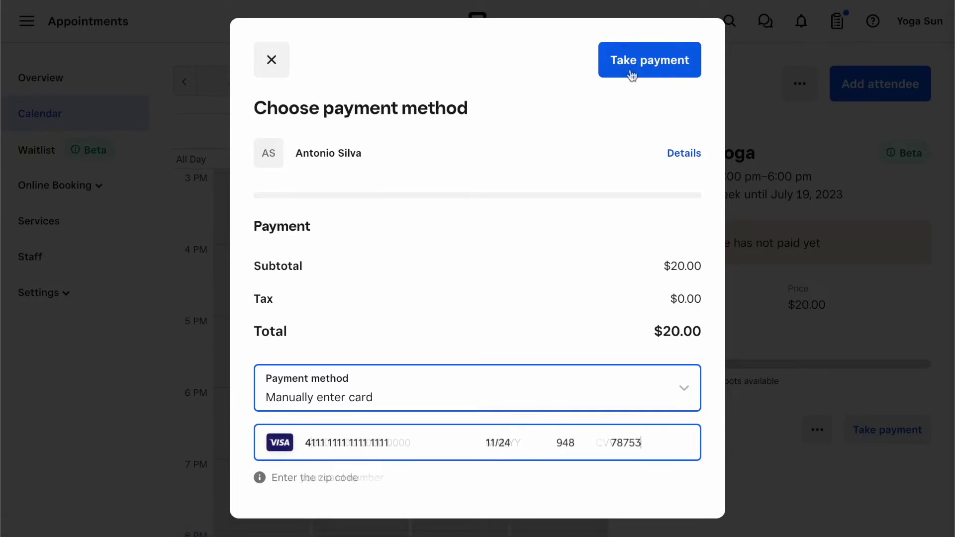
left_click(631, 75)
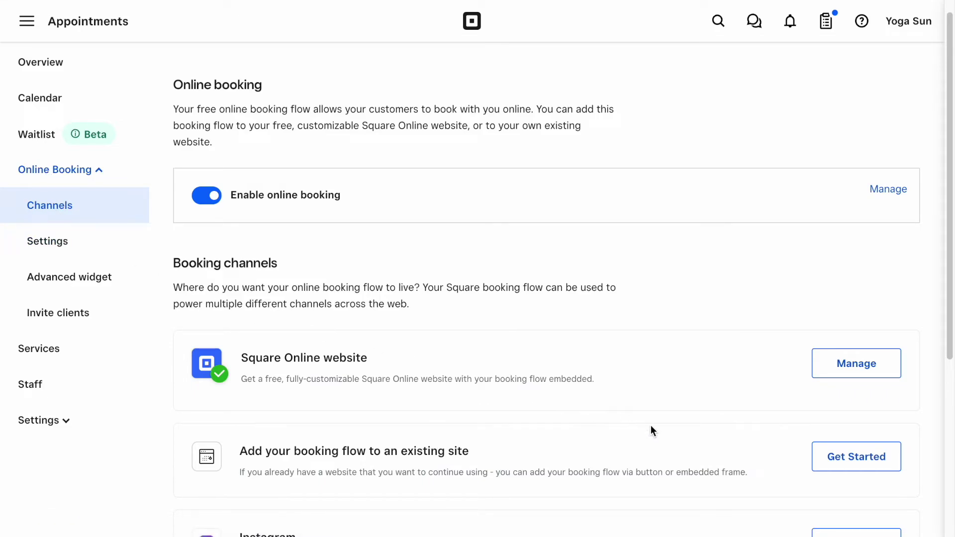
Retrieve the Class booking flow URL for an existing website, then close the URL window.
left_click(855, 457)
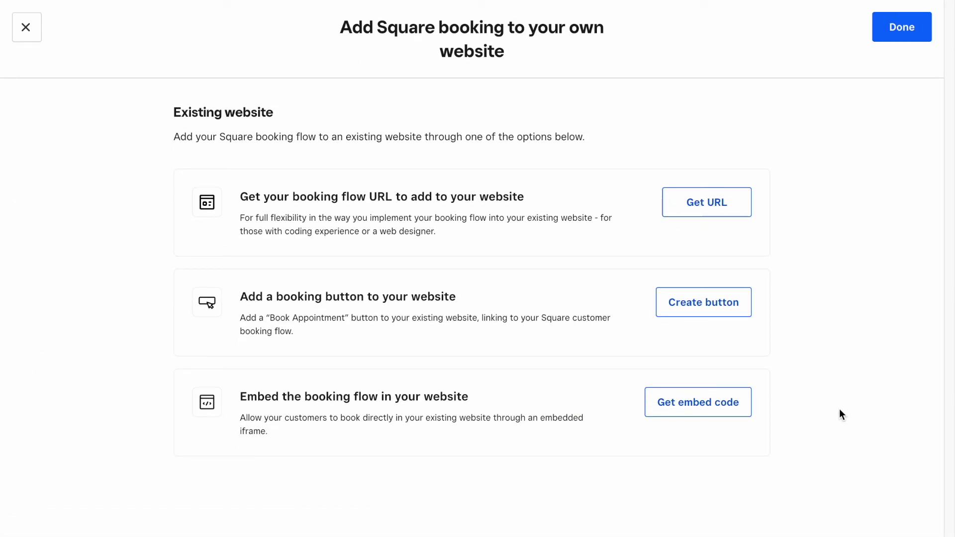
left_click(733, 211)
left_click(446, 183)
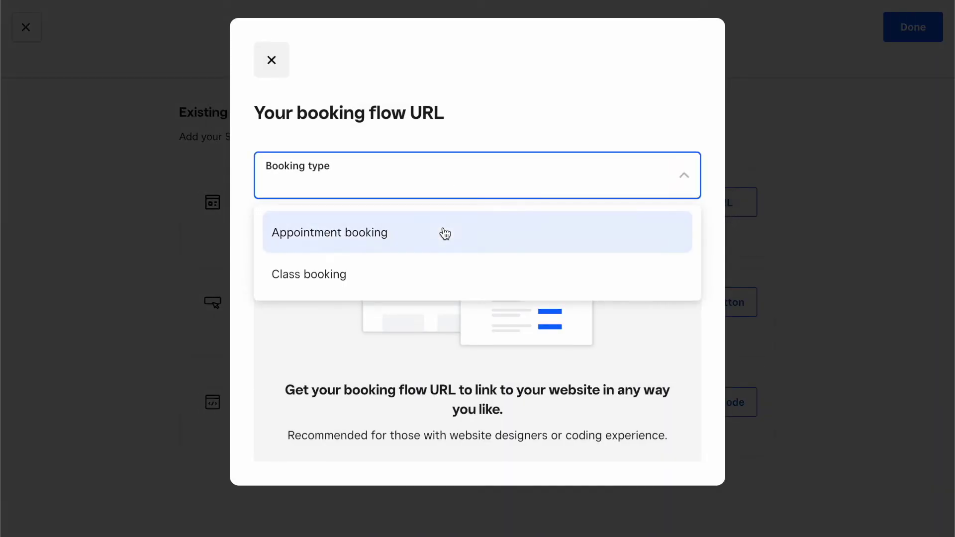
left_click(419, 283)
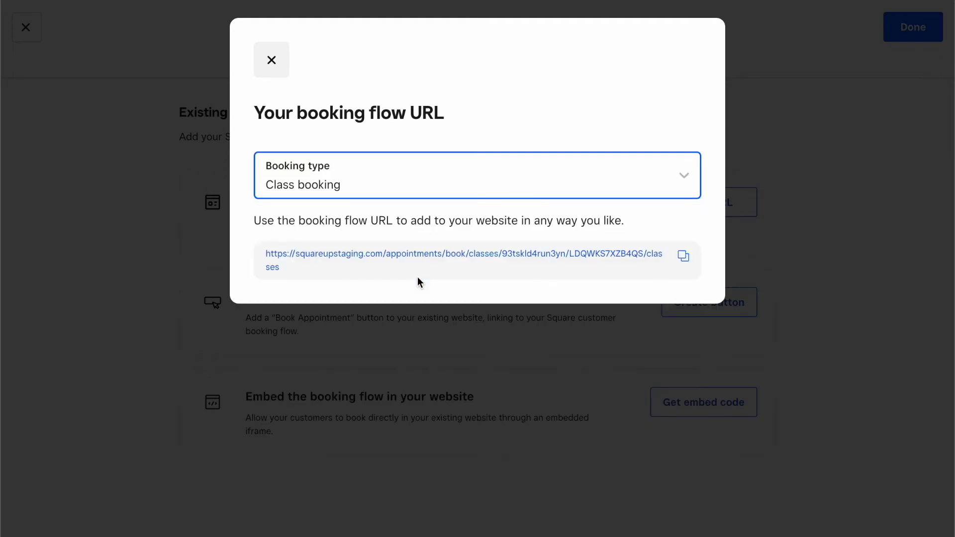
left_click(418, 278)
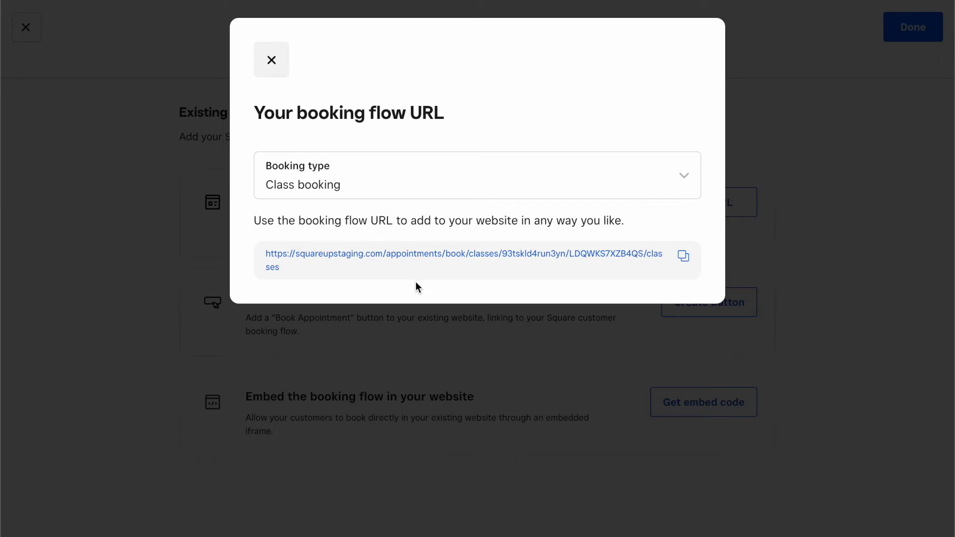
left_click(275, 63)
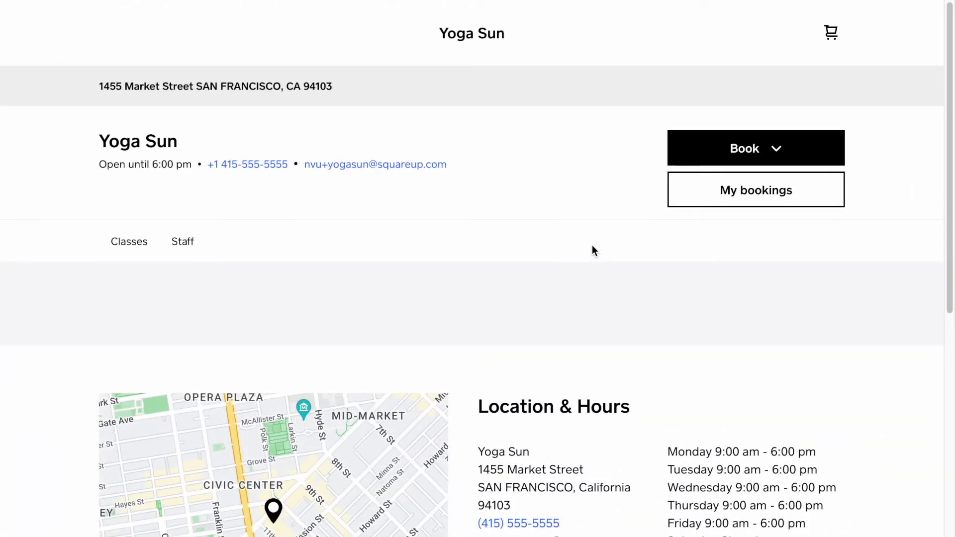
Choose Book > Class, advance to the week of Apr 16–22, and select the Beginner Yoga class.
left_click(733, 148)
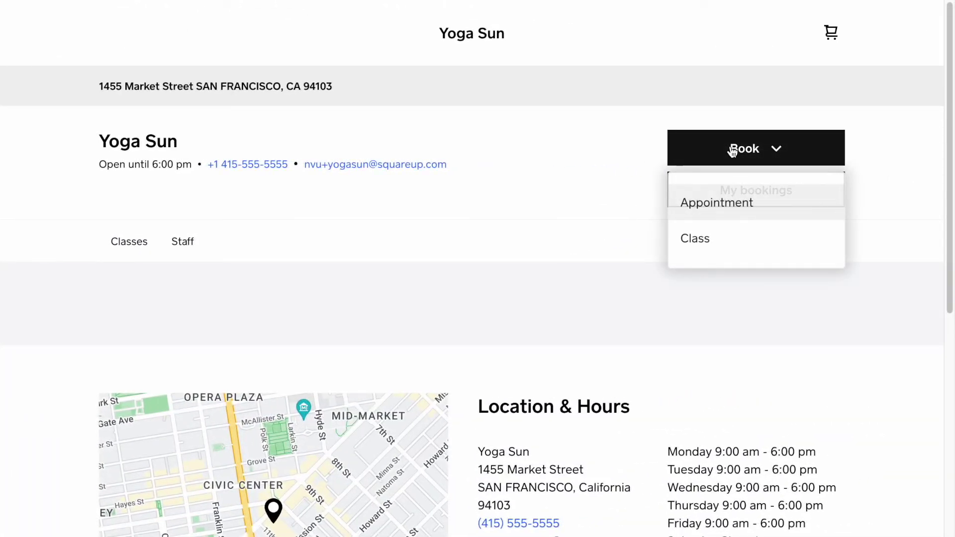
left_click(708, 242)
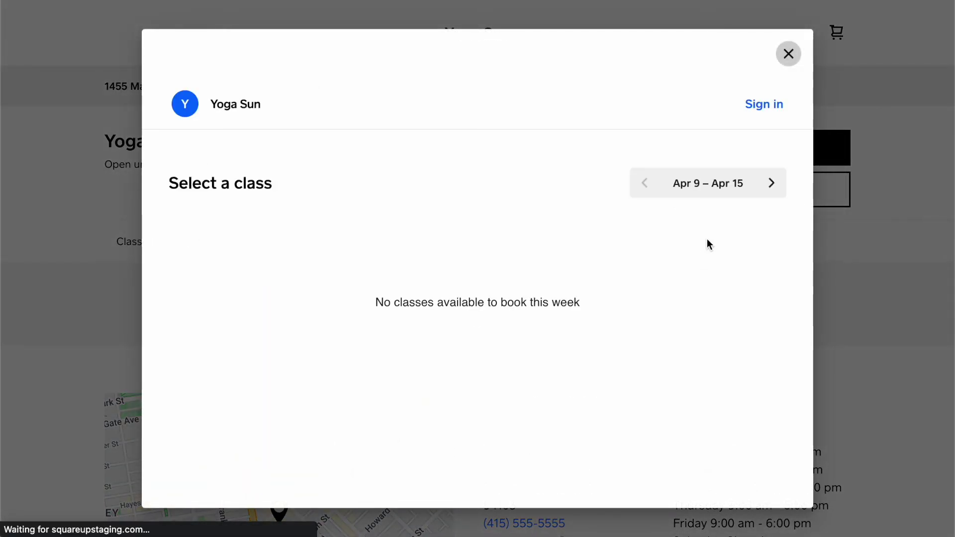
left_click(772, 184)
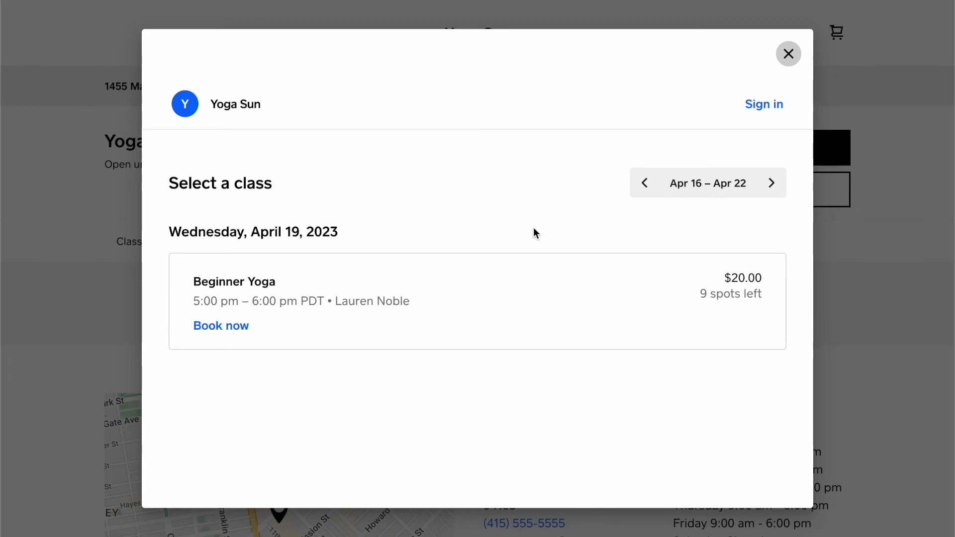
left_click(353, 295)
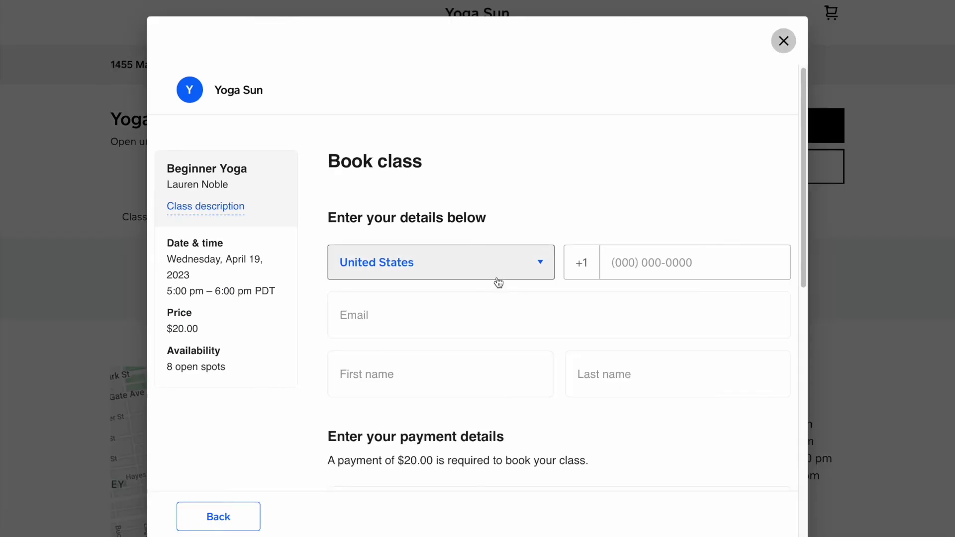
Enter the new client's phone number, e-mail address, first name and last name.
left_click(634, 268)
type("415) 555")
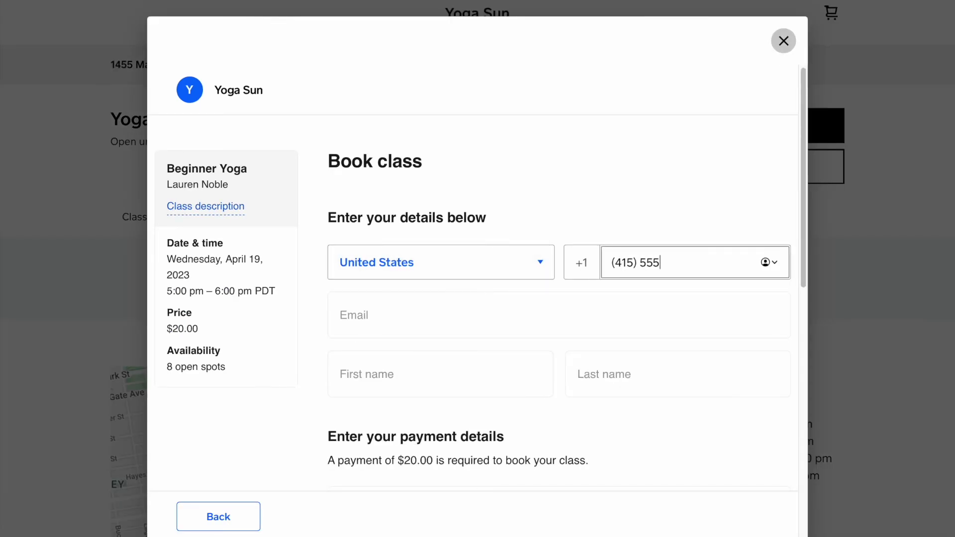
type("-2331")
key("Tab")
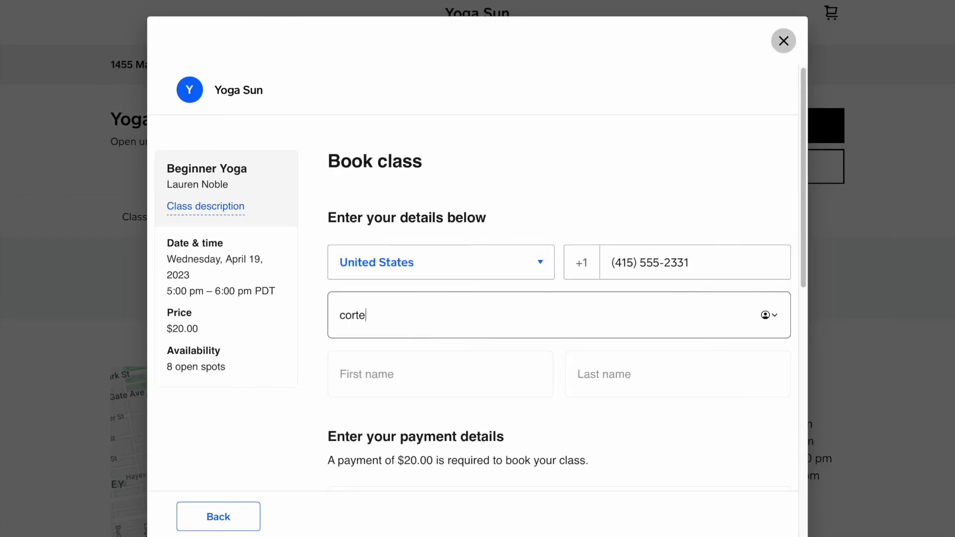
key("Tab")
key("Tab")
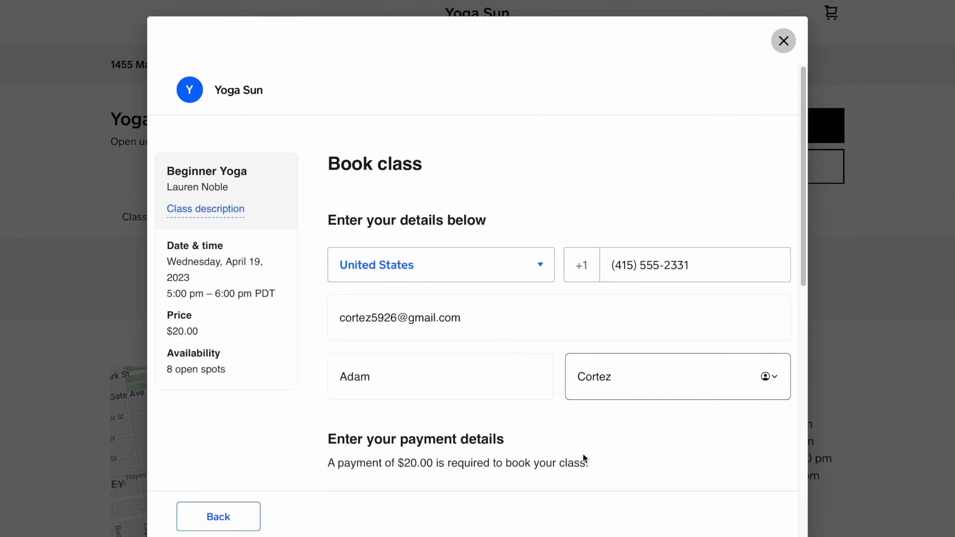
Enter the card details, save the card for future purchases, and book the $20.00 class.
scroll(584, 457, "down", 9)
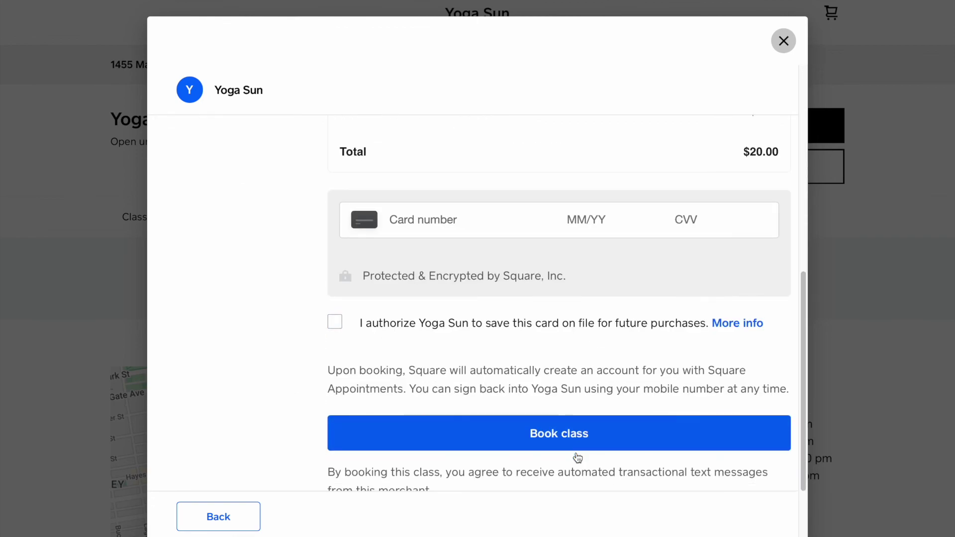
left_click(430, 198)
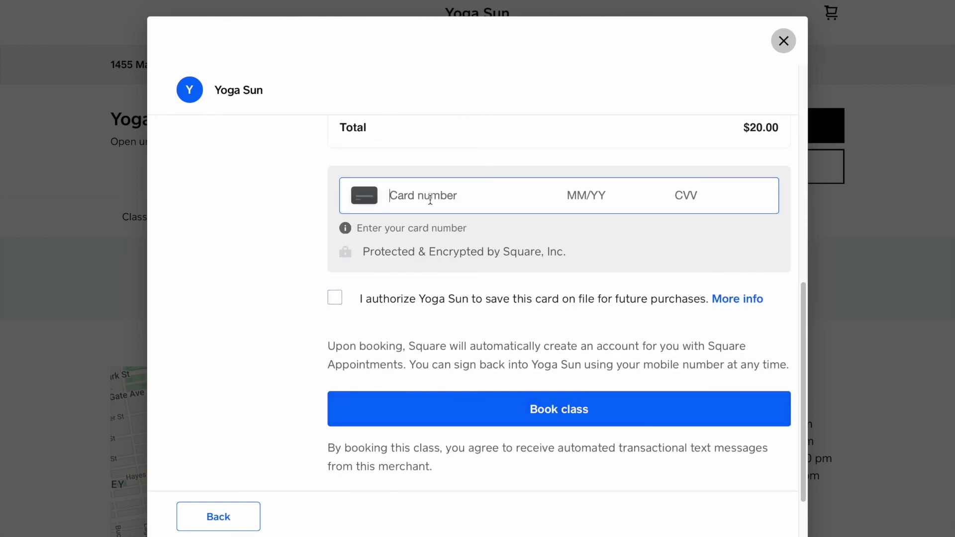
type("4111111111111111062445694103")
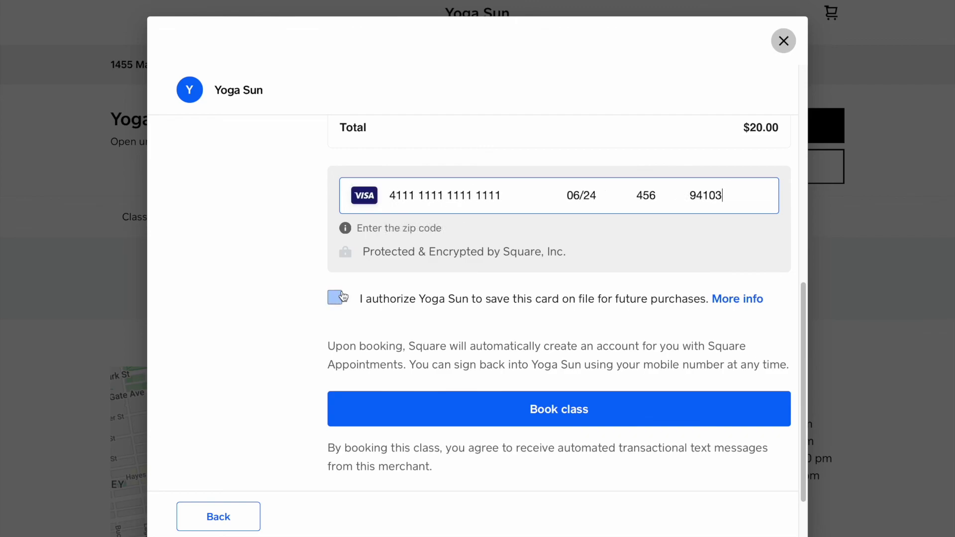
left_click(334, 297)
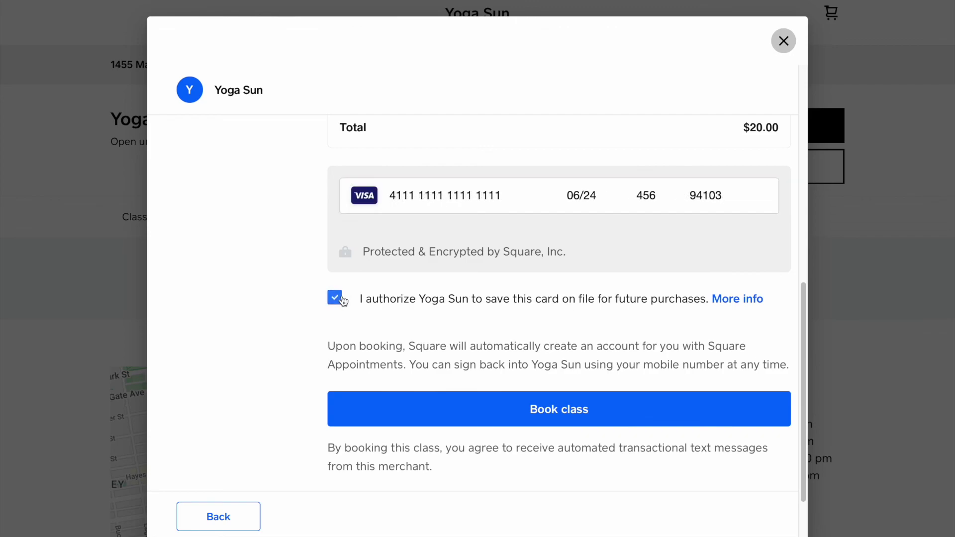
left_click(428, 412)
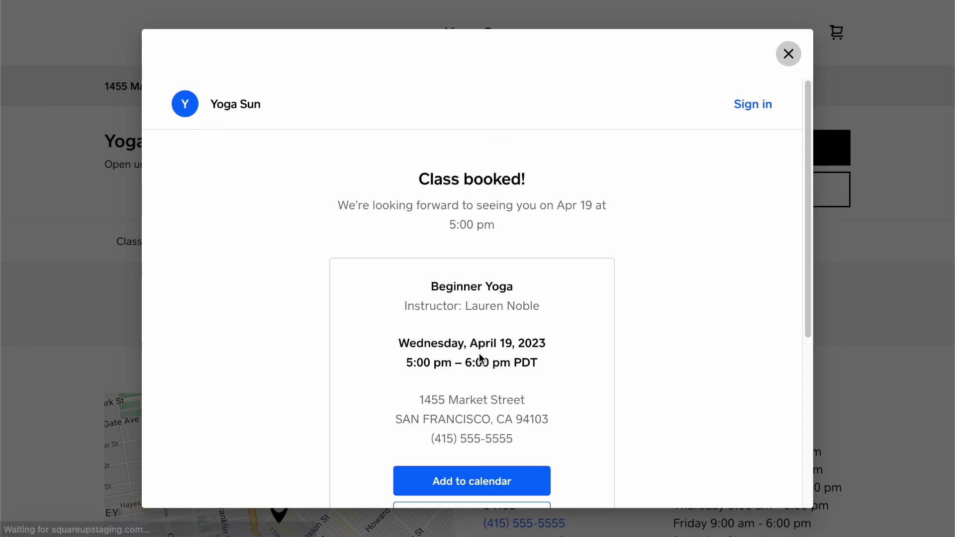